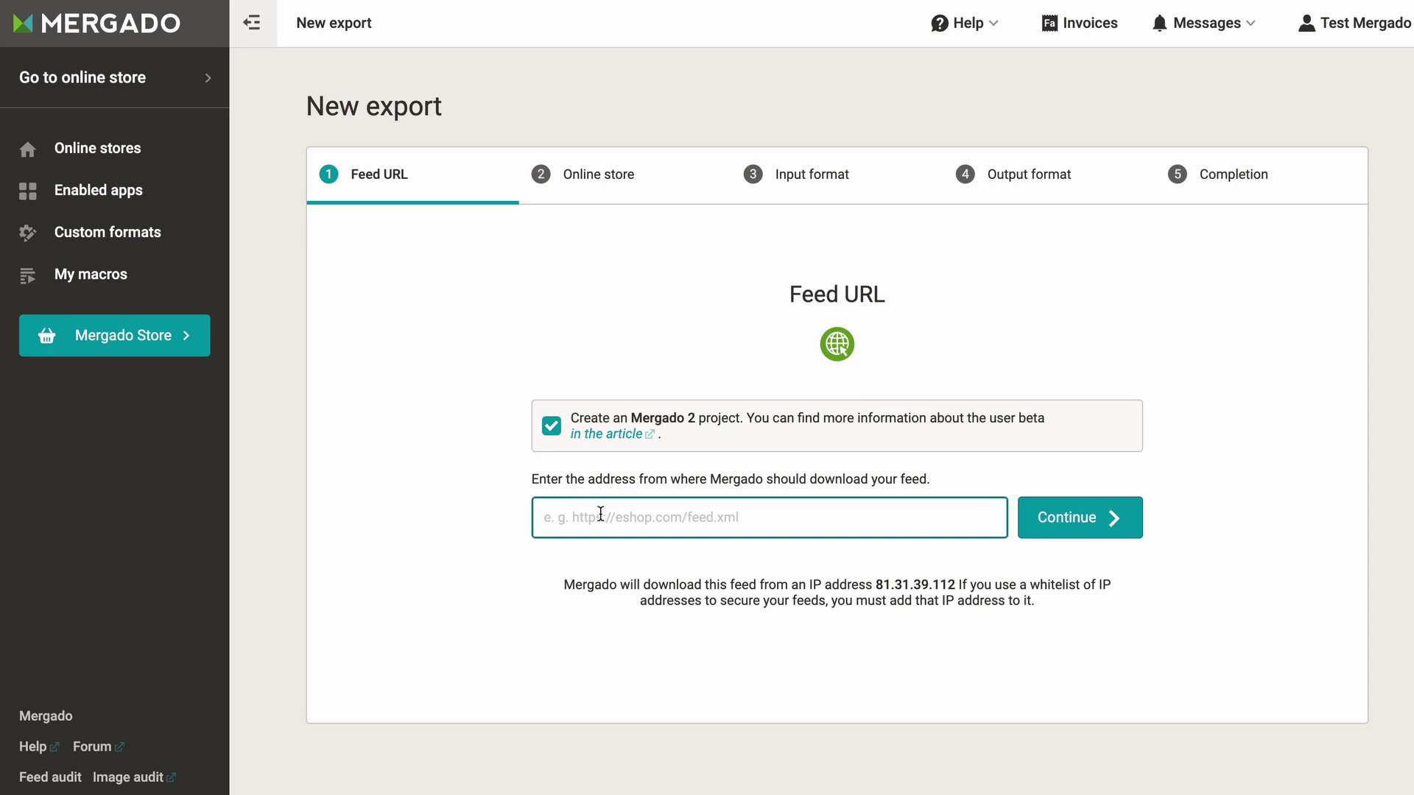
# Submit the copied feed URL for the new export and assign it to the existing Extracups-shop.com online store.
pyautogui.hotkey('ctrl', 'v')
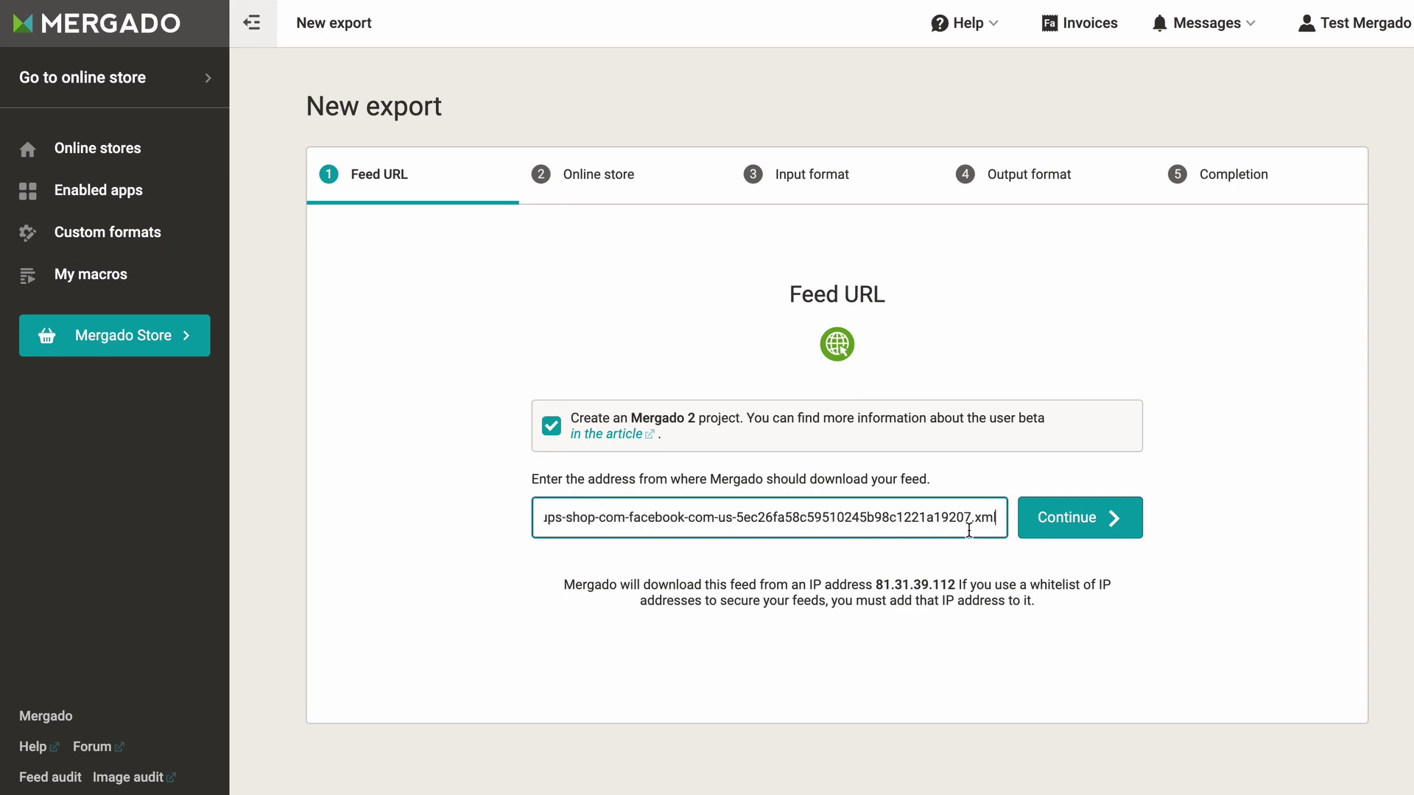
pyautogui.click(1061, 524)
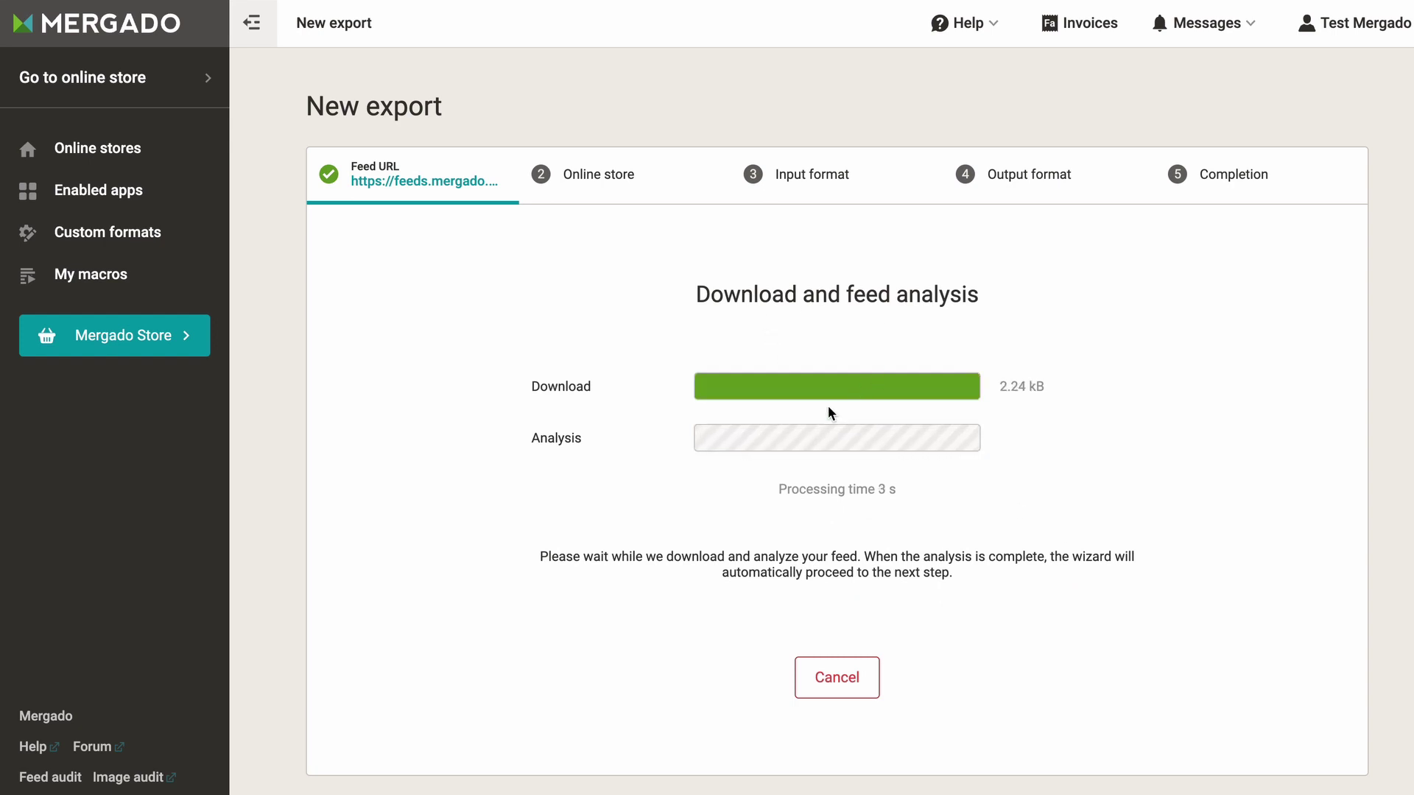
pyautogui.click(592, 447)
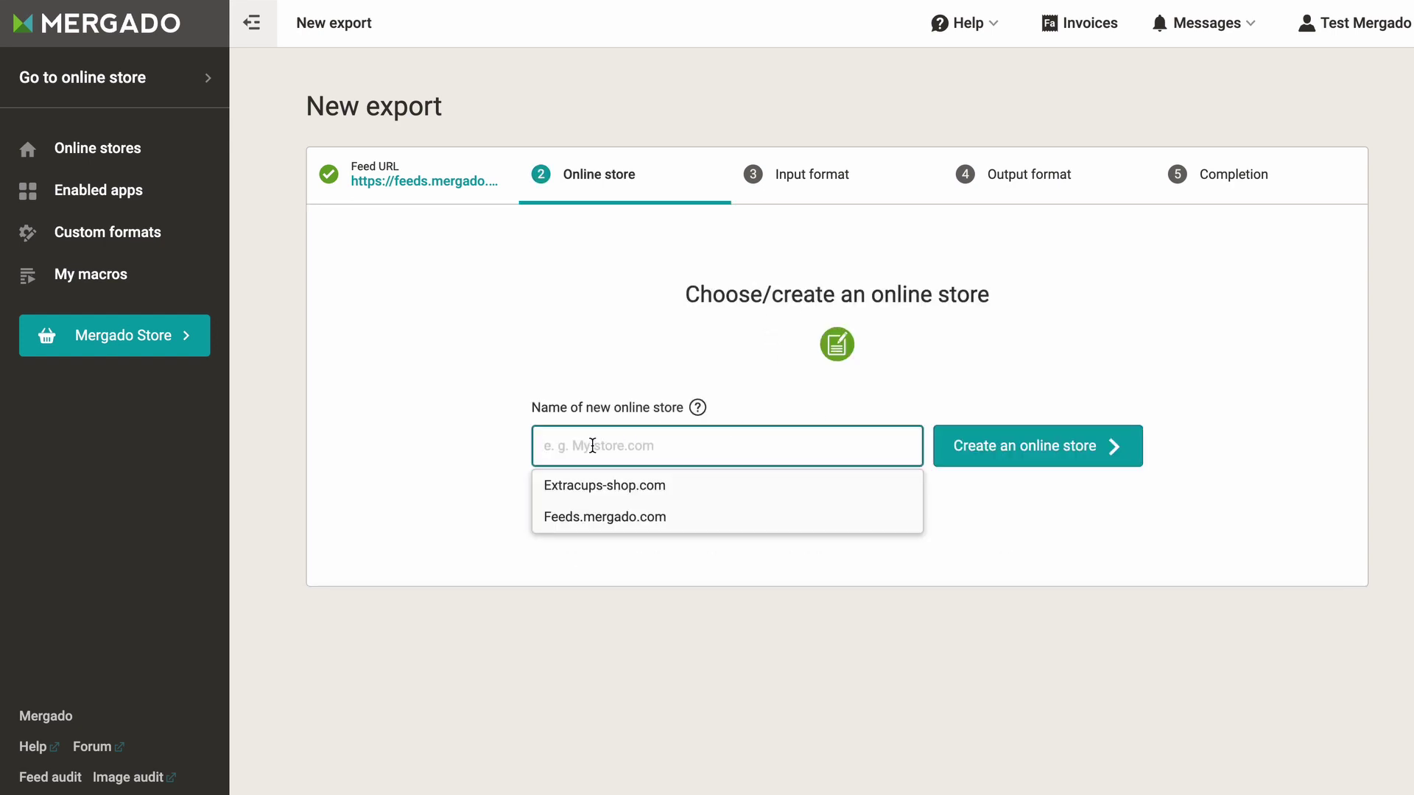
pyautogui.click(600, 486)
pyautogui.click(997, 448)
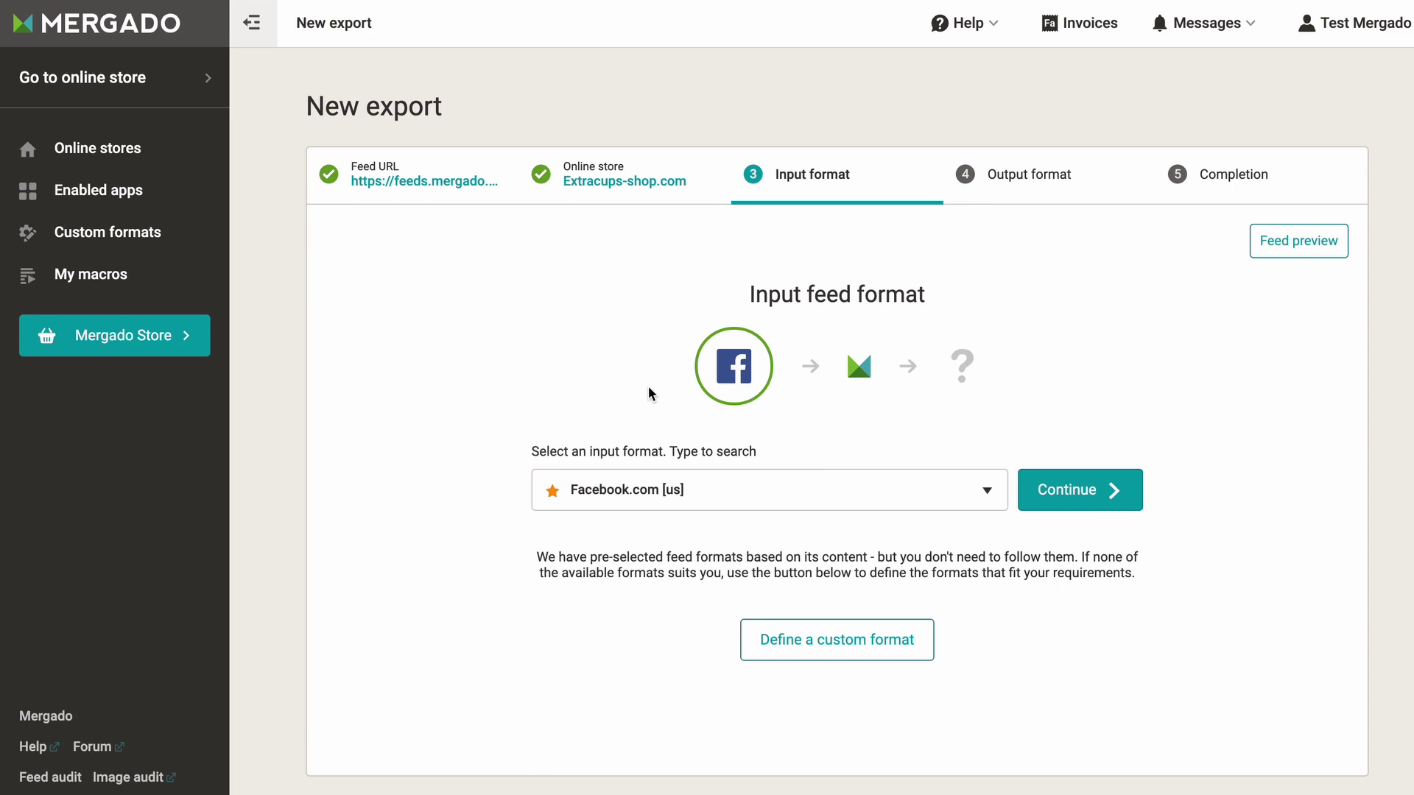
# Accept Facebook.com [us] as the input format and choose Google Merchants [us] as the output format.
pyautogui.click(629, 490)
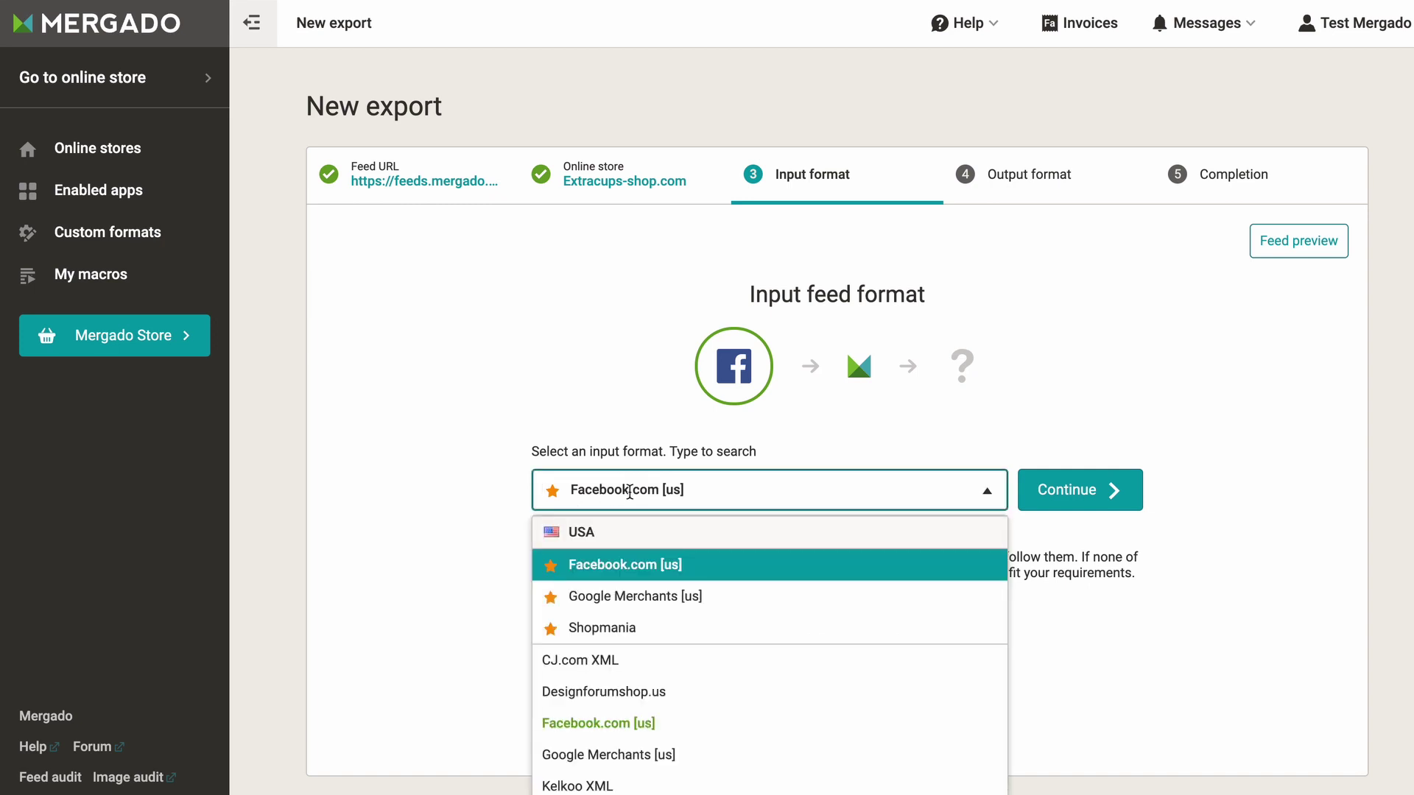
pyautogui.click(1077, 490)
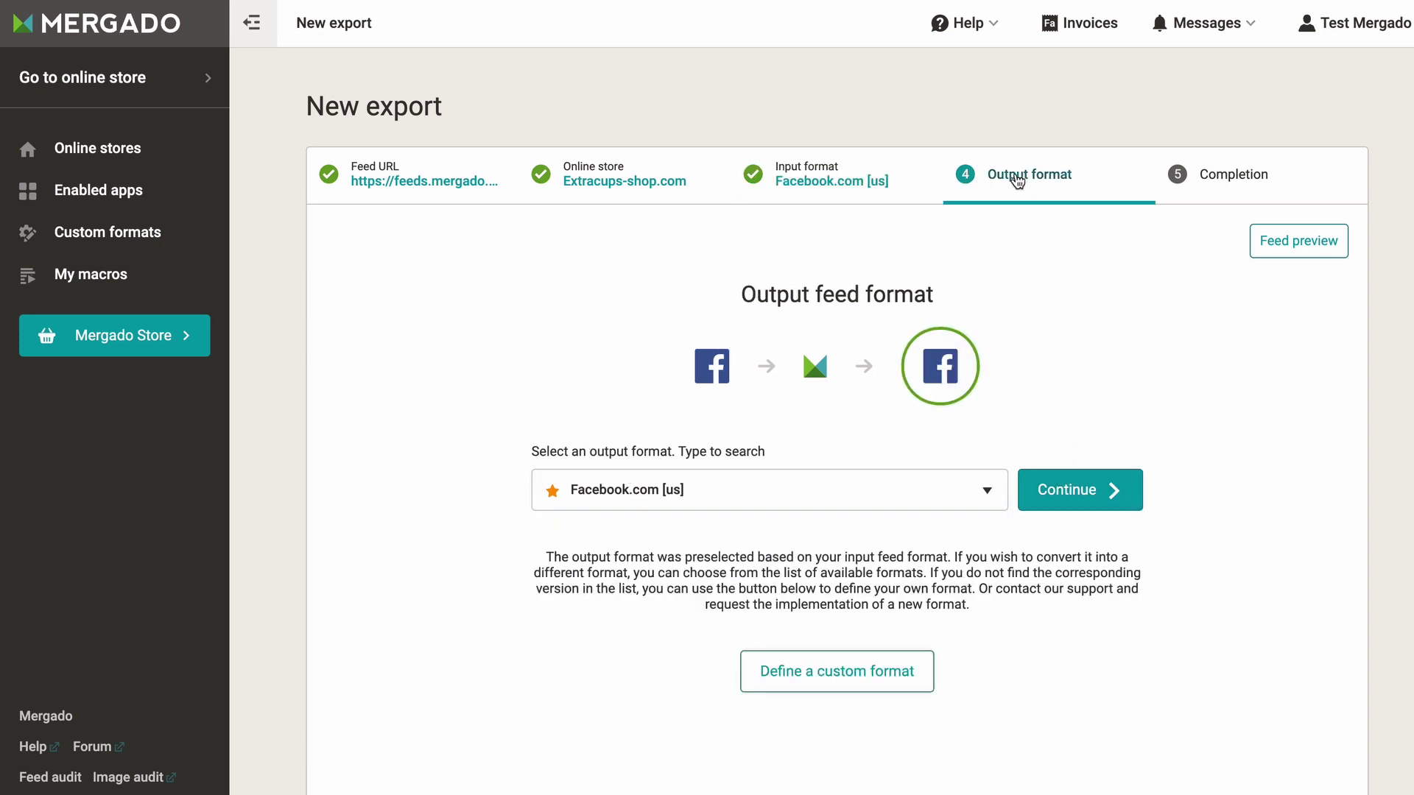
pyautogui.click(614, 492)
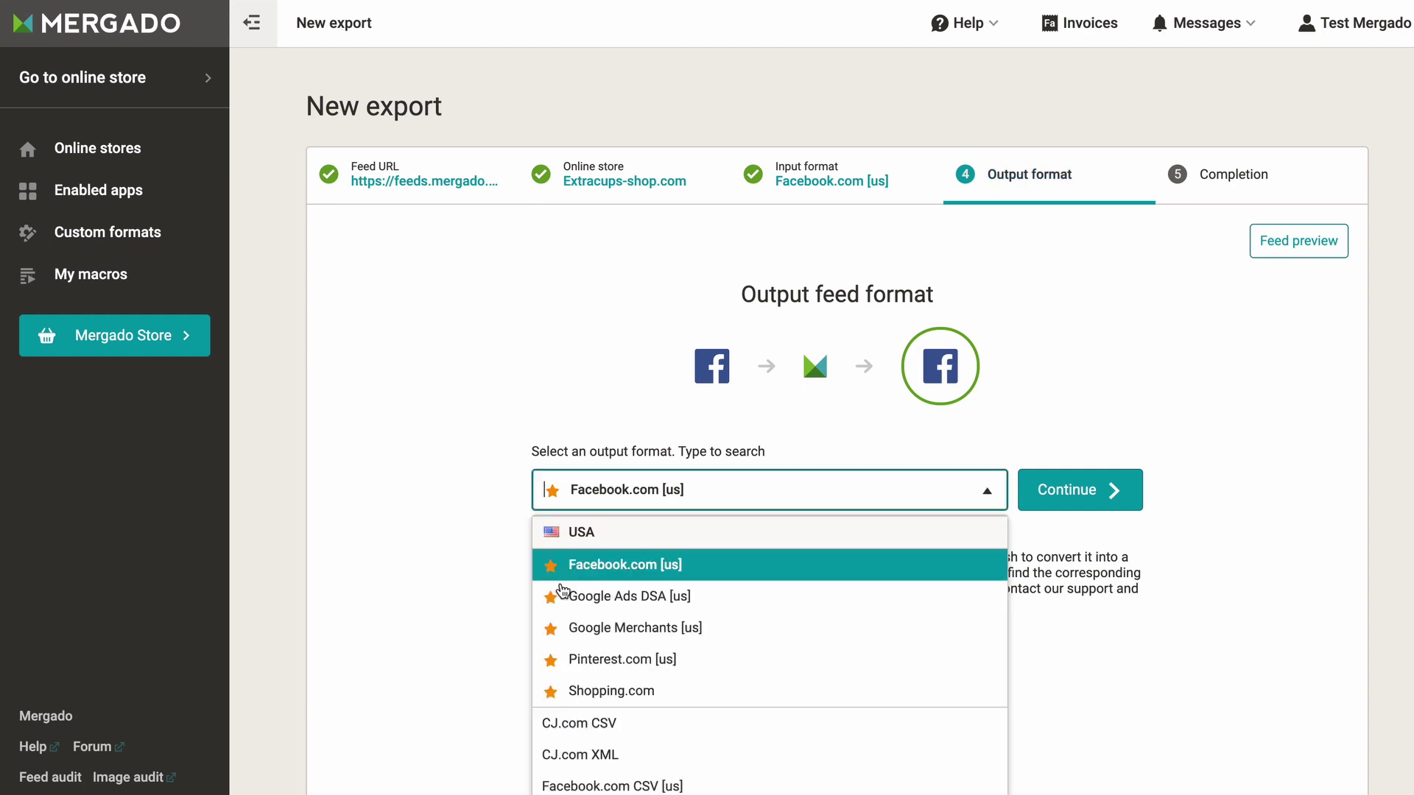
pyautogui.click(626, 630)
pyautogui.click(1079, 492)
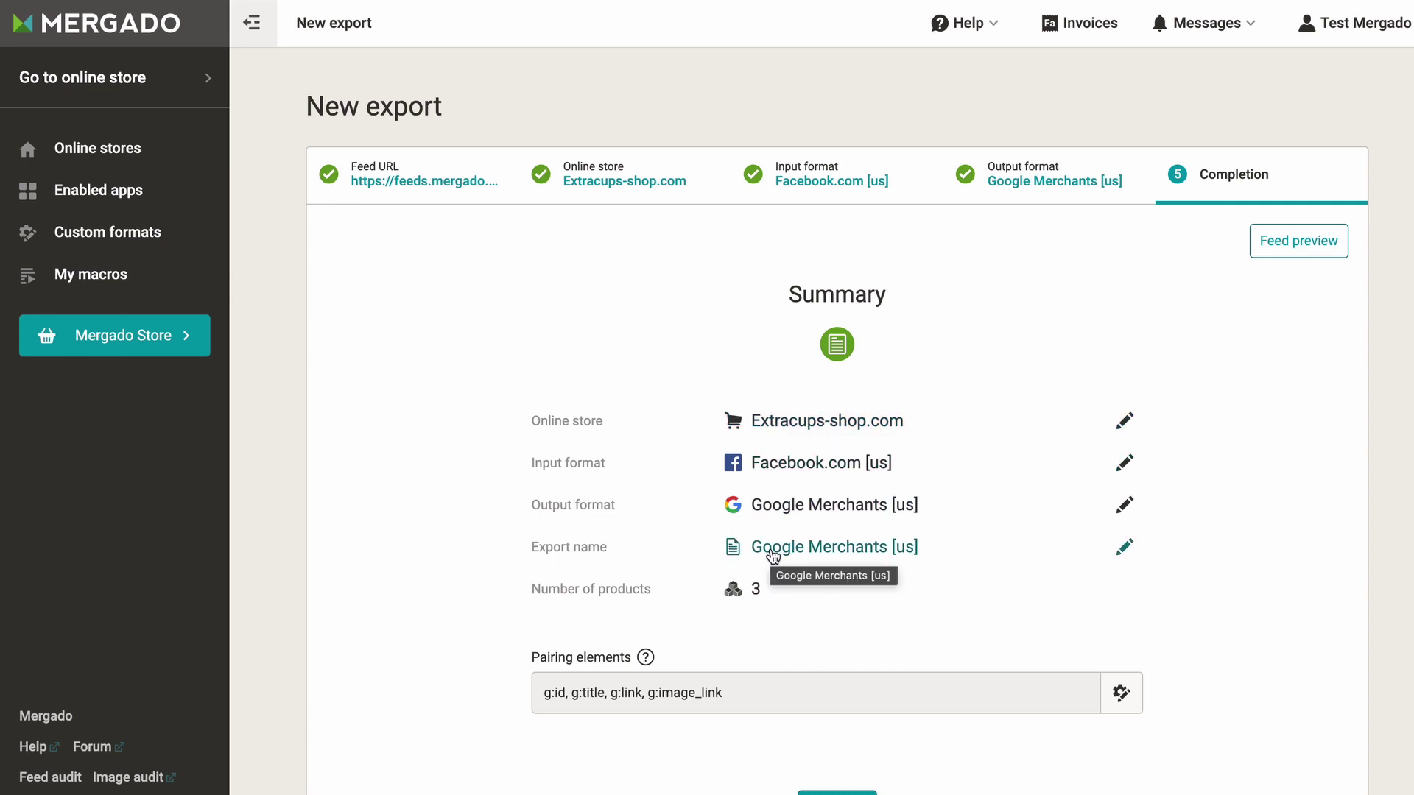
# Rename the export as Google Merchants and finish creating it.
pyautogui.click(774, 426)
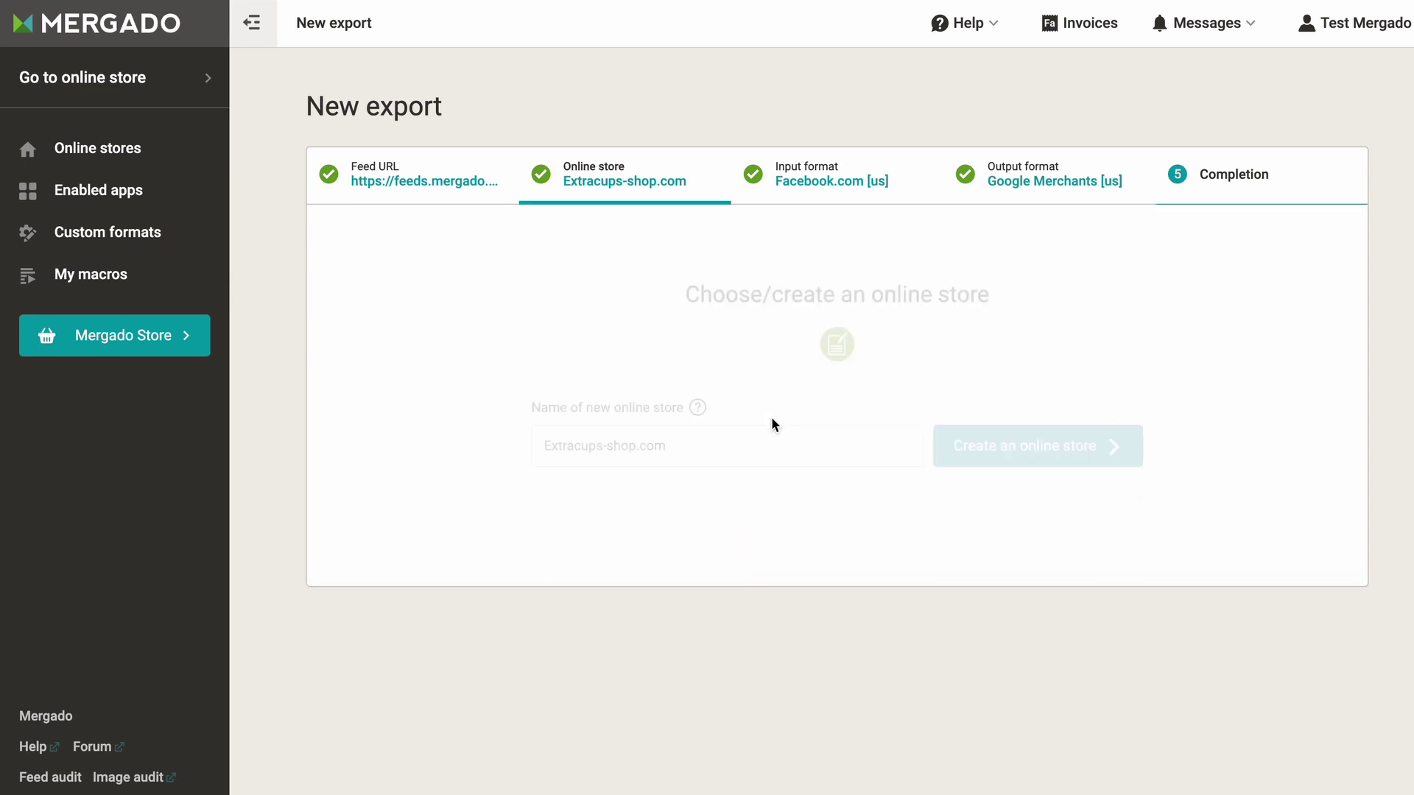
pyautogui.click(1182, 205)
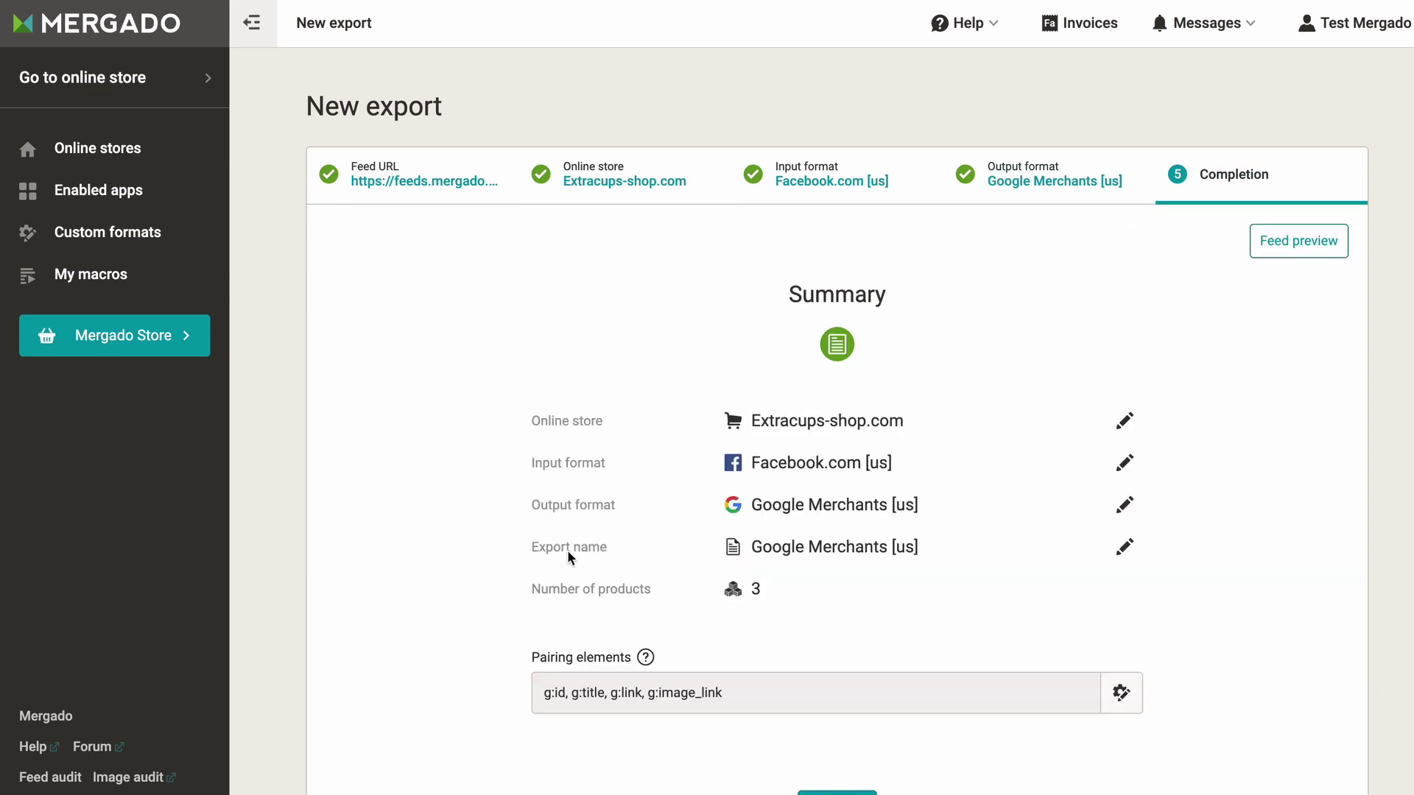
pyautogui.click(1120, 553)
pyautogui.press('BackSpace')
pyautogui.press('BackSpace')
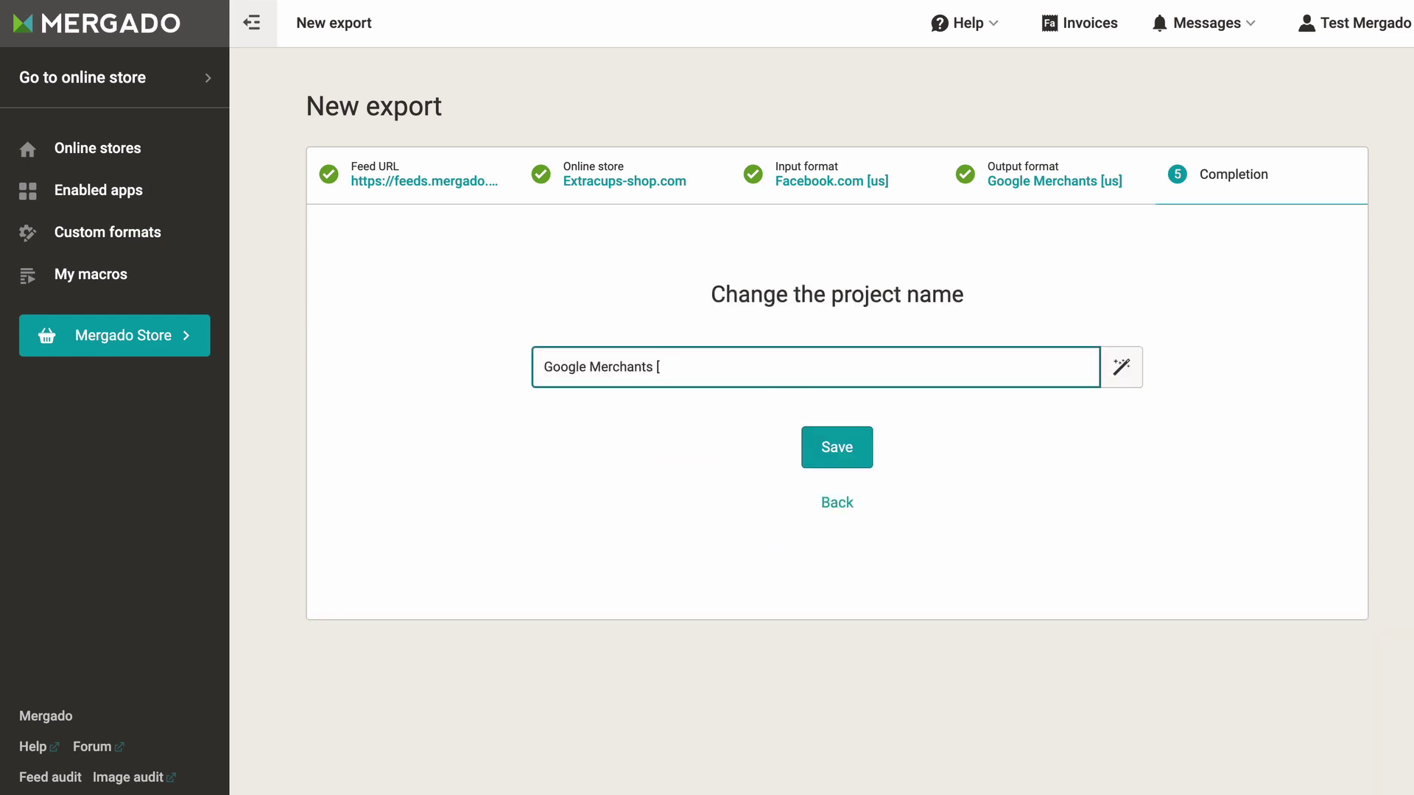
pyautogui.press('Return')
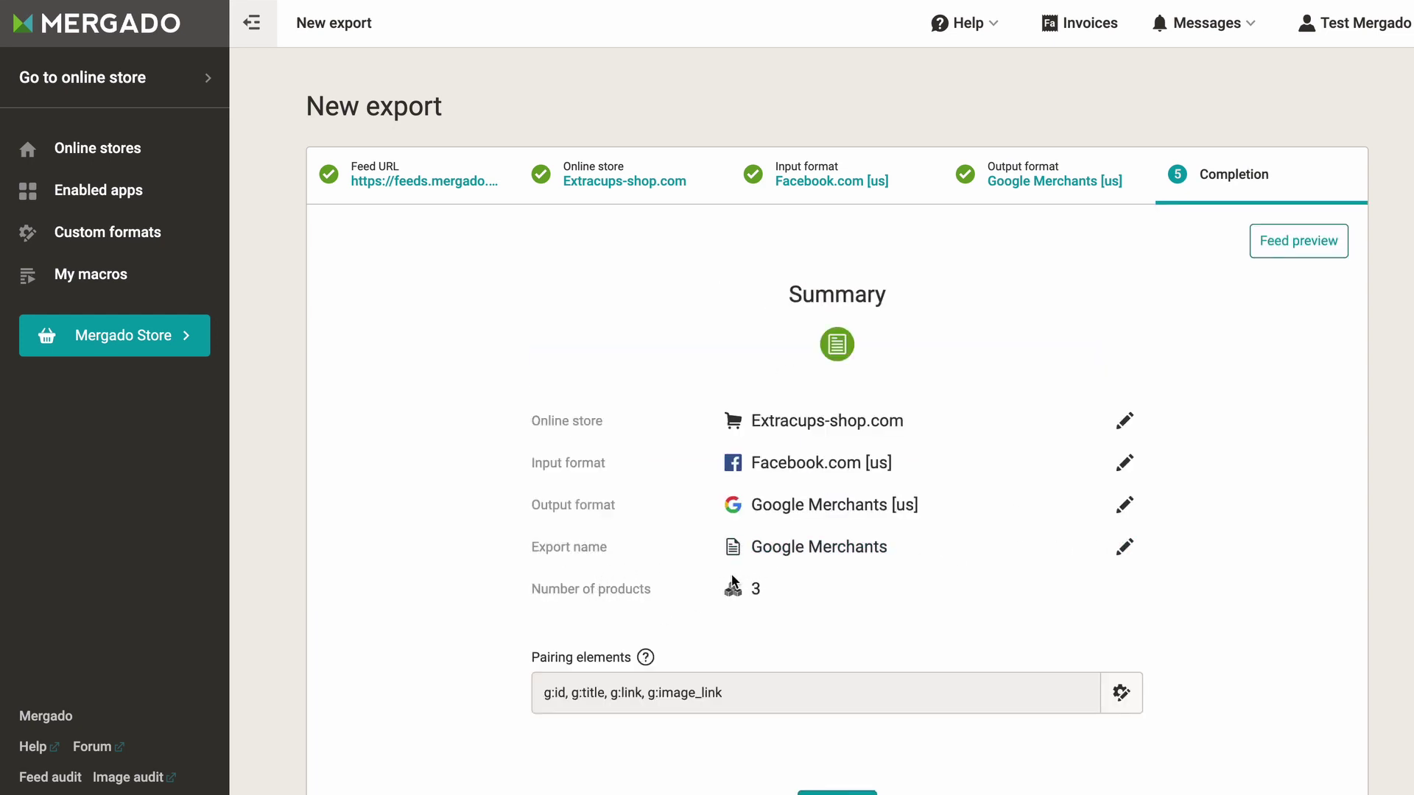
pyautogui.scroll(-2, 755, 641)
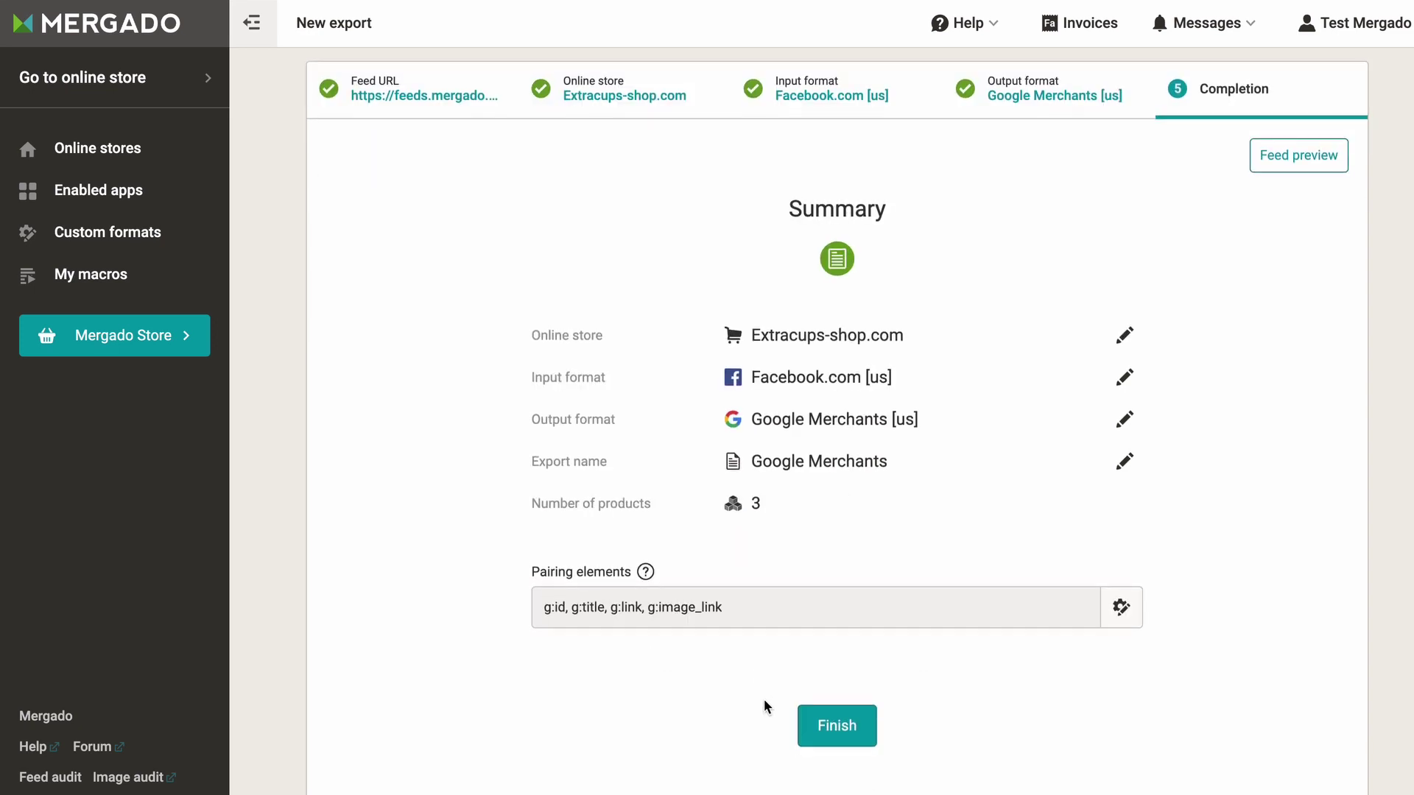
pyautogui.click(823, 730)
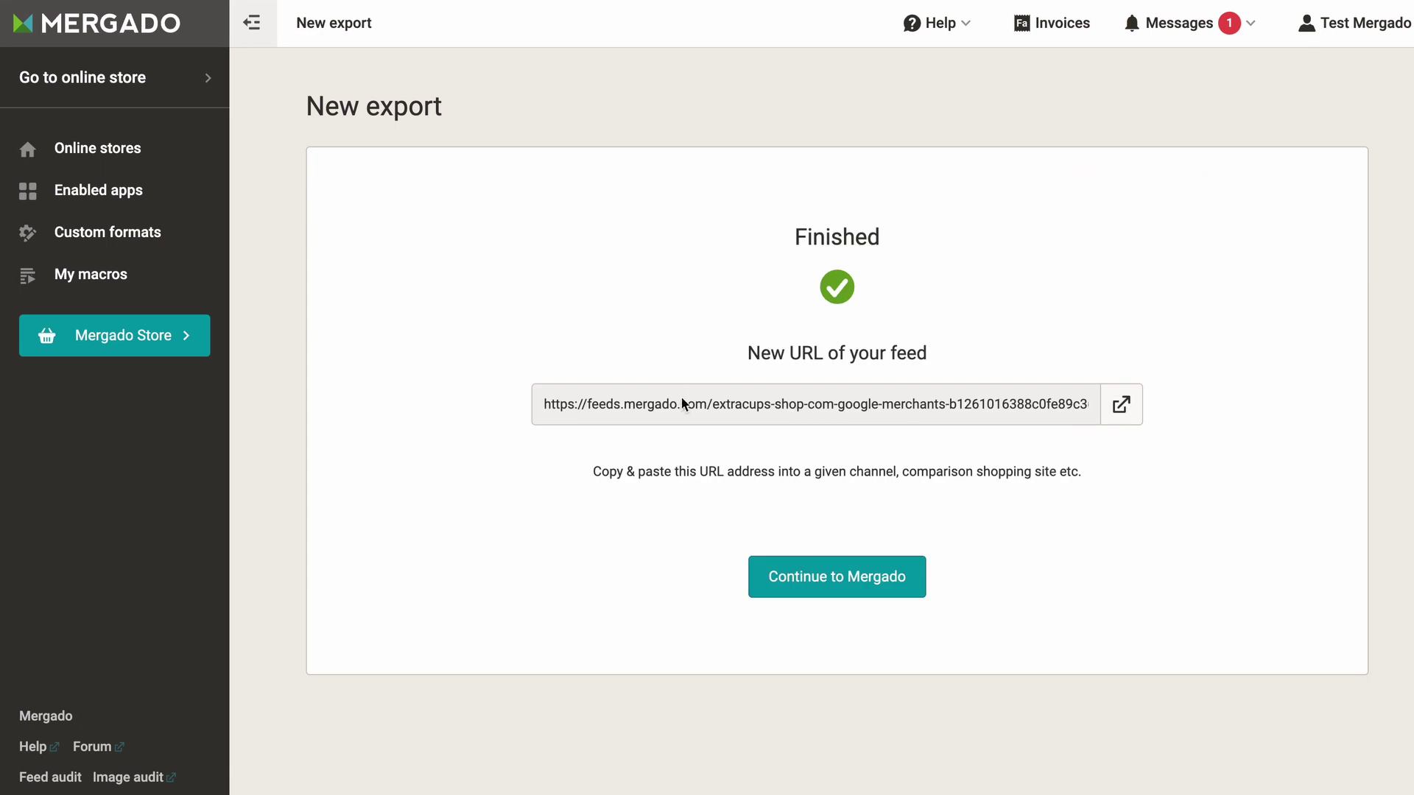
# Select the new feed's URL, continue to the export's overview and launch the feed audit there.
pyautogui.click(759, 413)
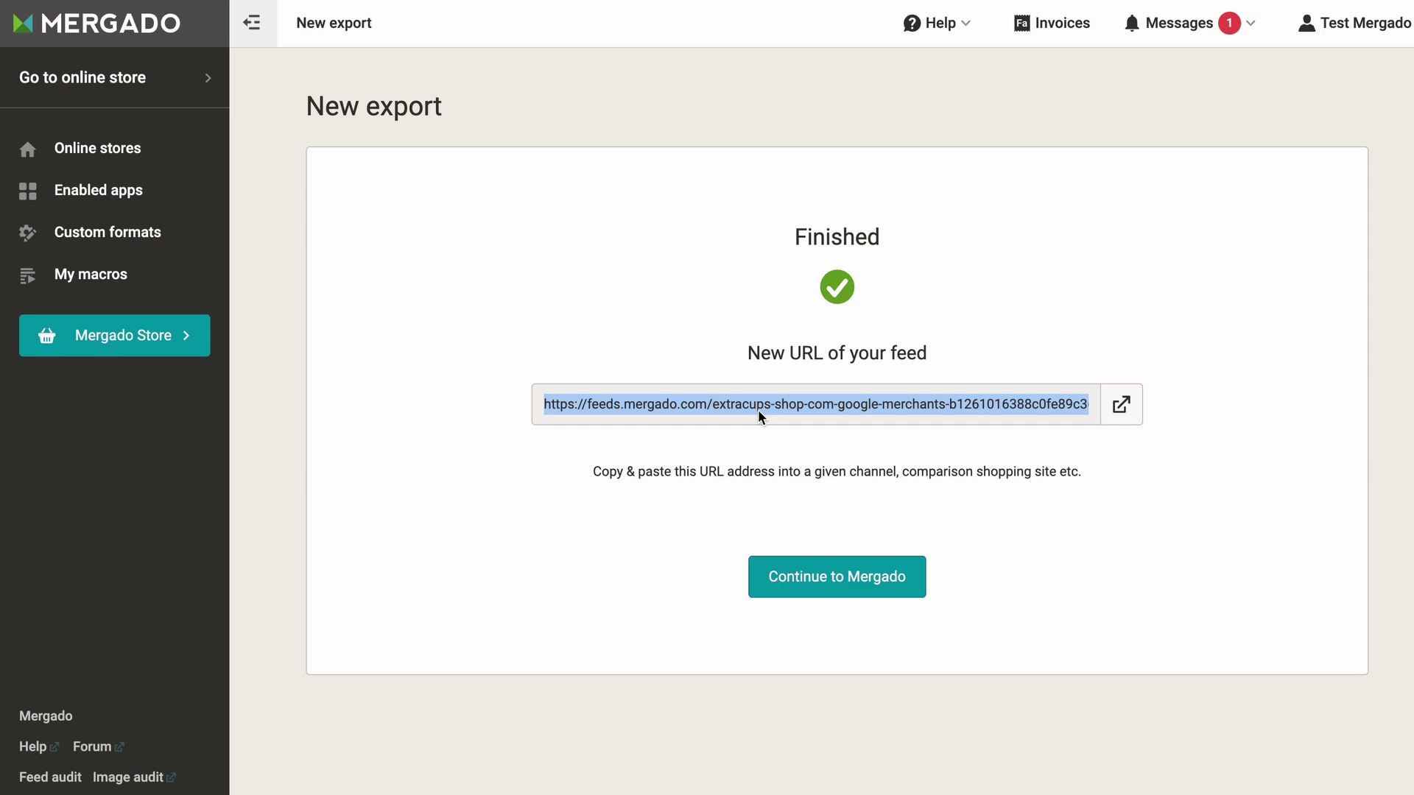
pyautogui.click(834, 592)
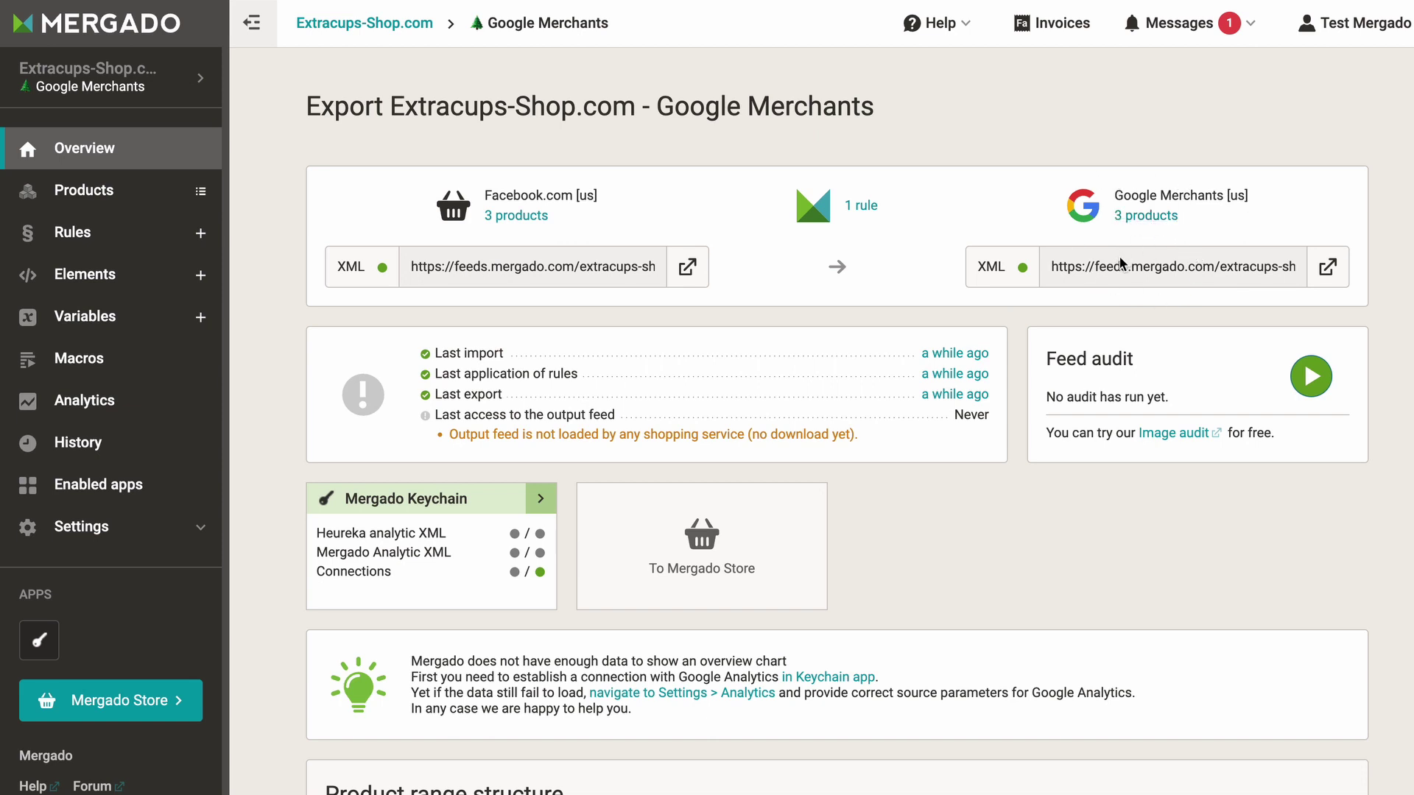
pyautogui.click(1103, 270)
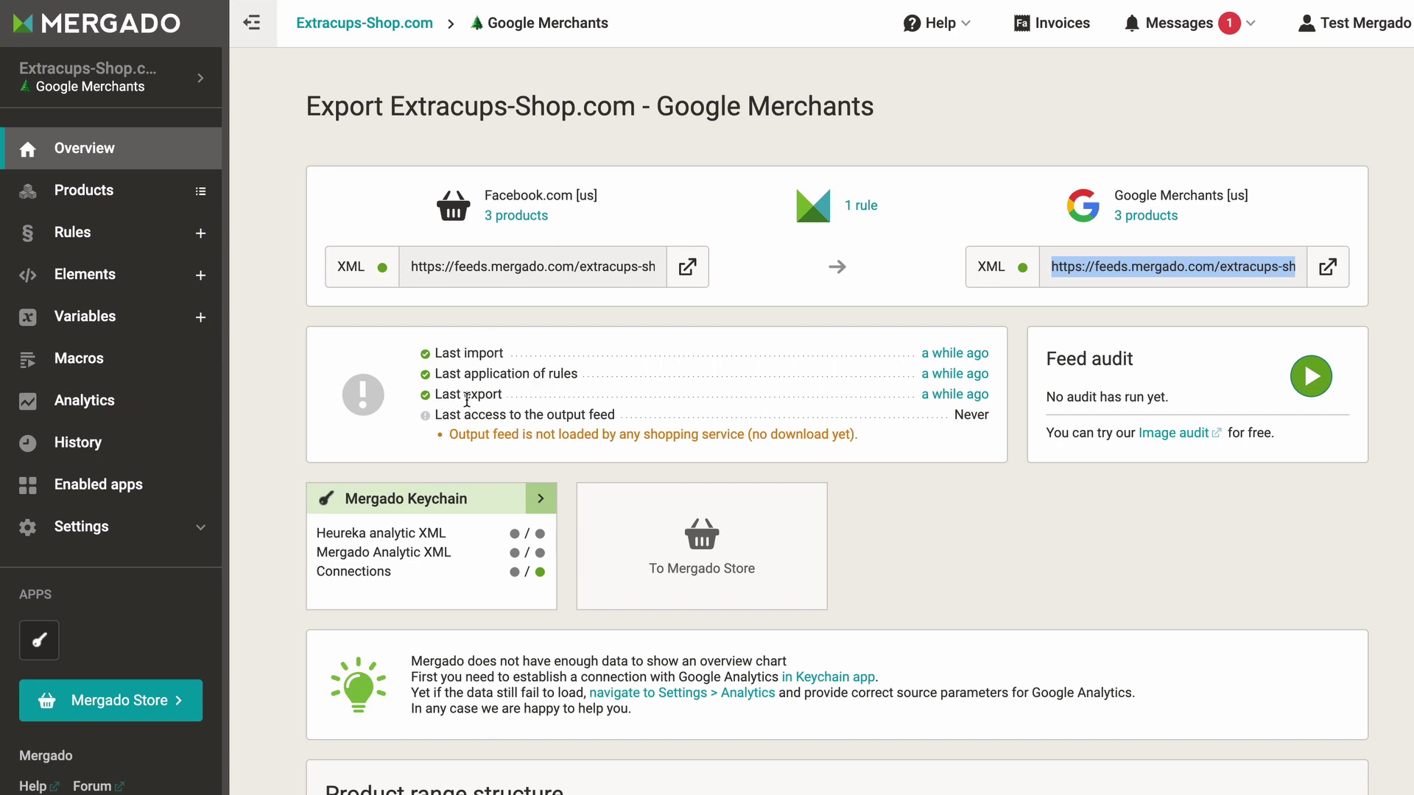
pyautogui.click(439, 420)
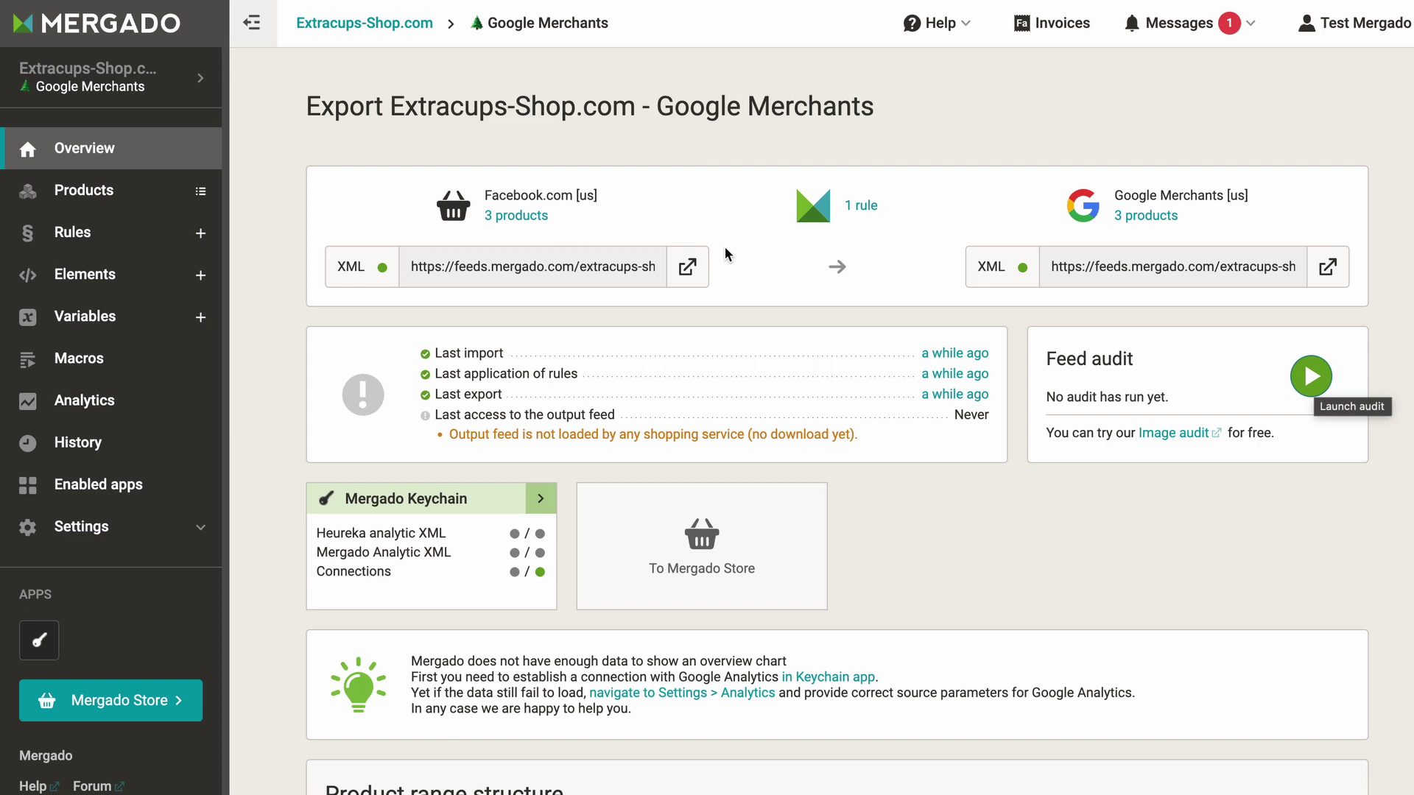
pyautogui.click(1311, 376)
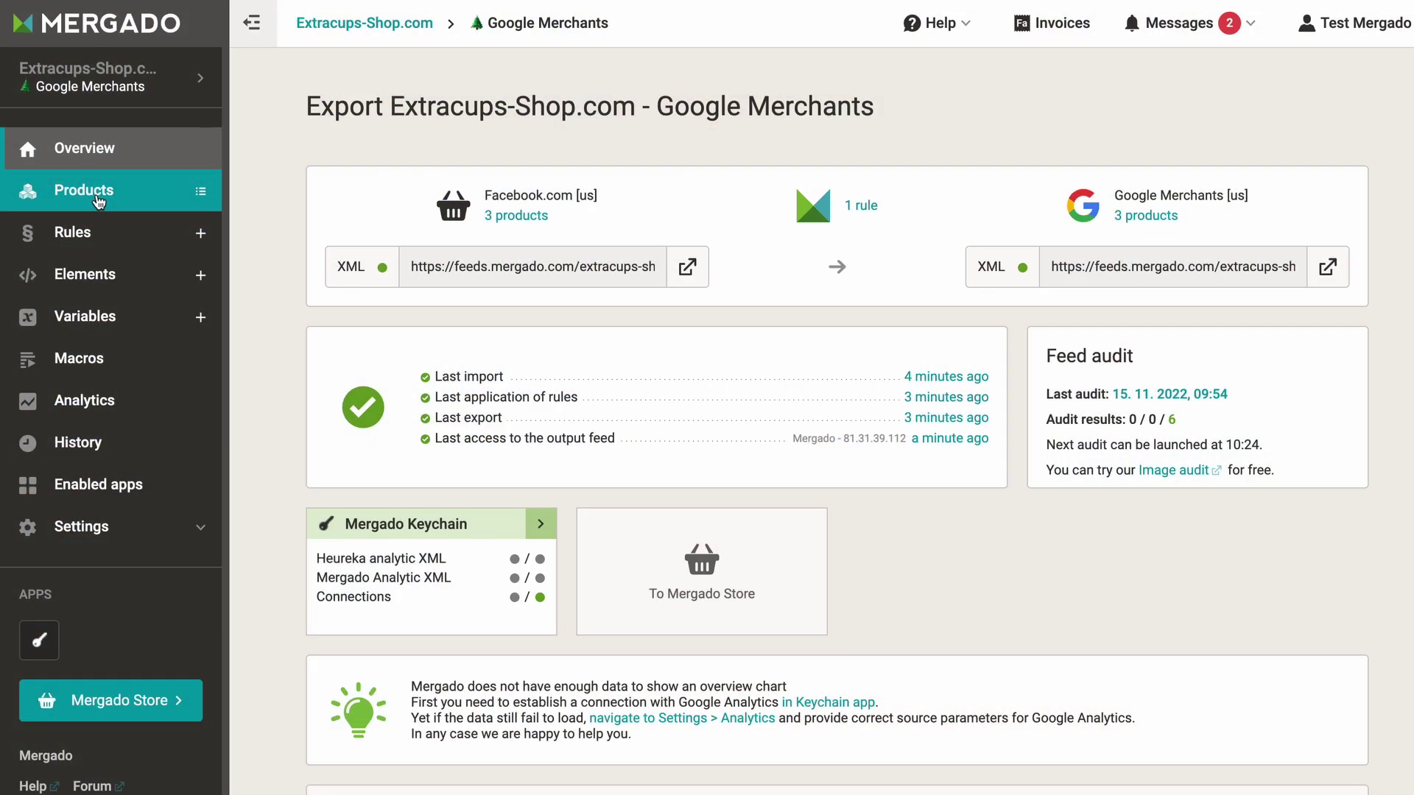
# Open the export's product list and review the general details of the listed cups.
pyautogui.click(100, 201)
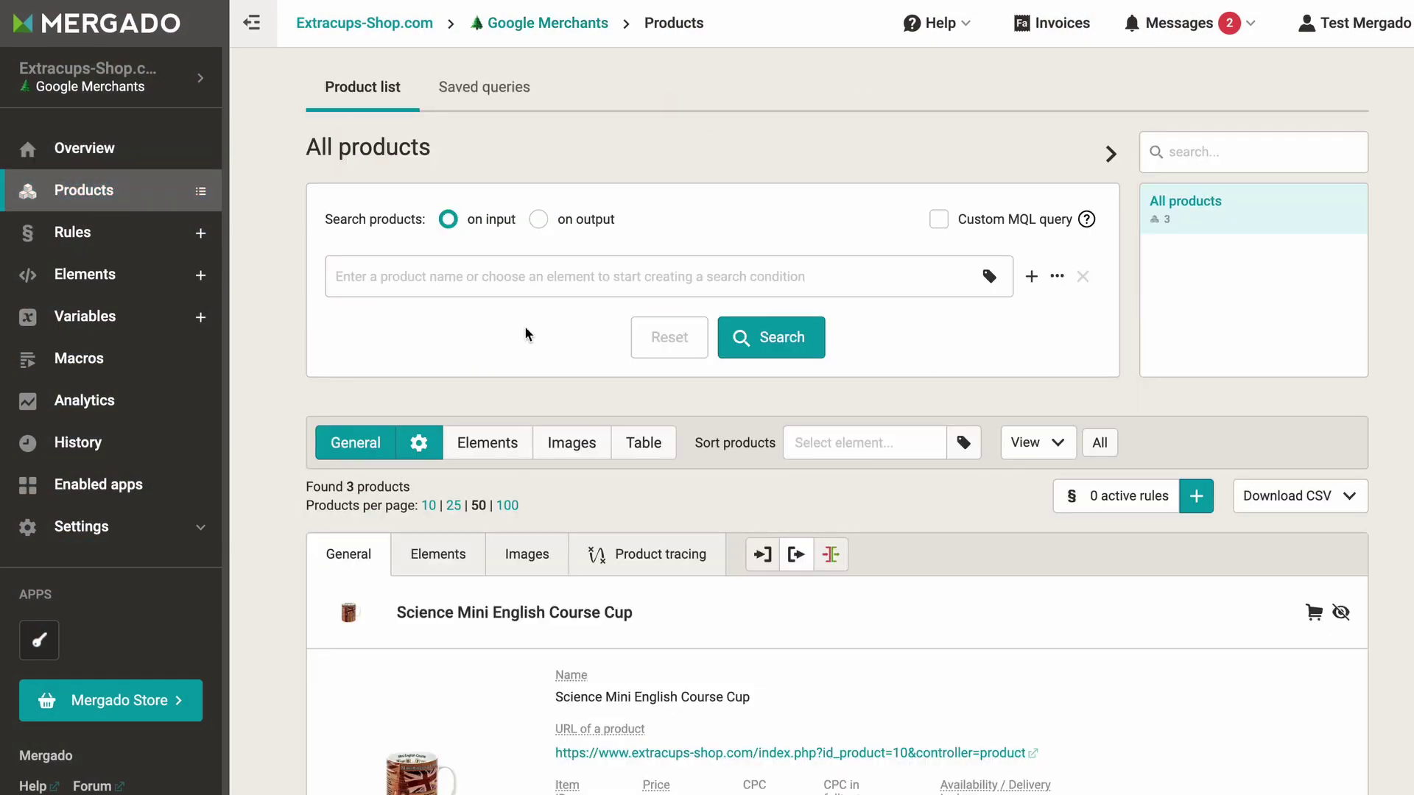
pyautogui.scroll(-1, 528, 333)
pyautogui.scroll(-3, 762, 735)
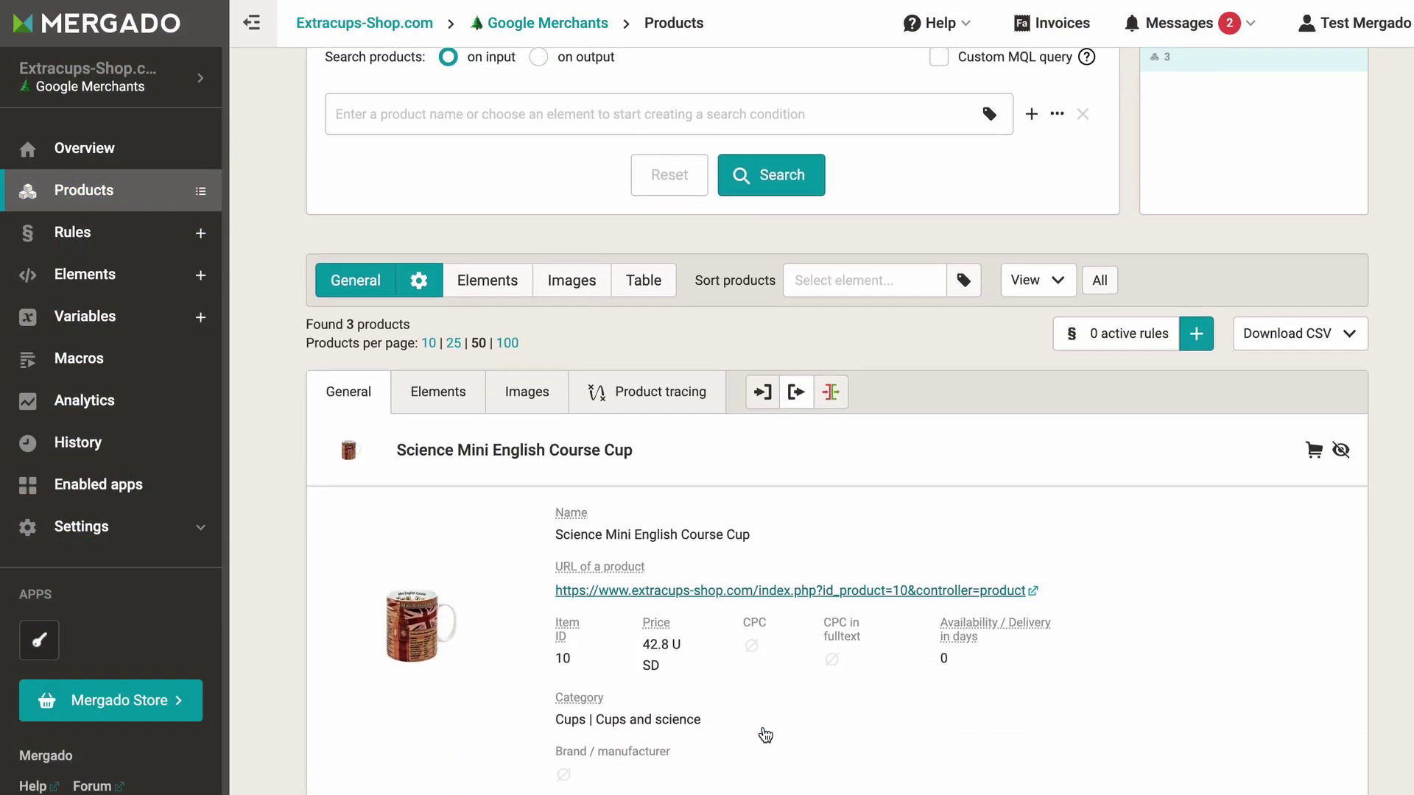
pyautogui.scroll(2, 762, 735)
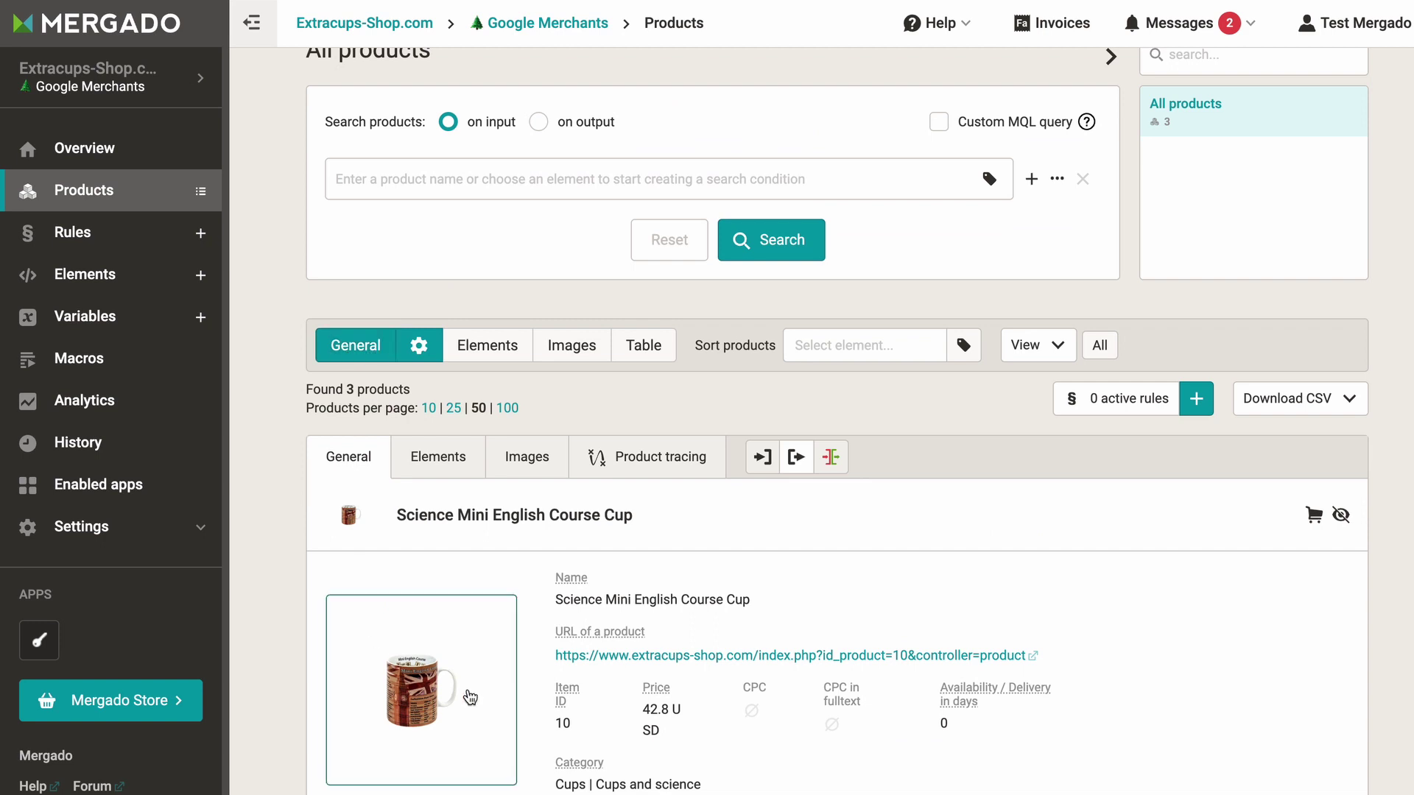
pyautogui.scroll(-6, 534, 700)
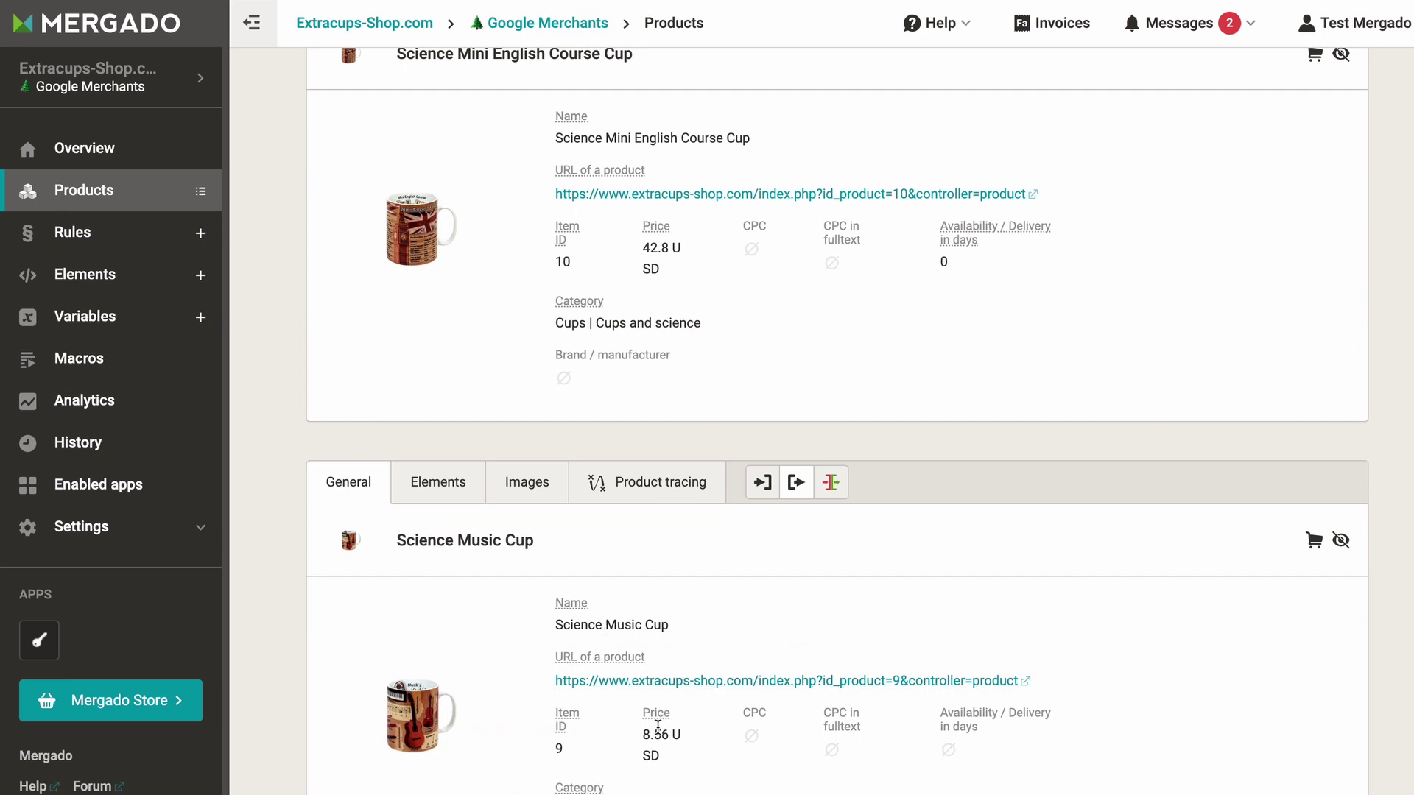
# Show the products' elements and examine the input and output values of the Science Mini English Course Cup.
pyautogui.scroll(5, 442, 294)
pyautogui.click(425, 251)
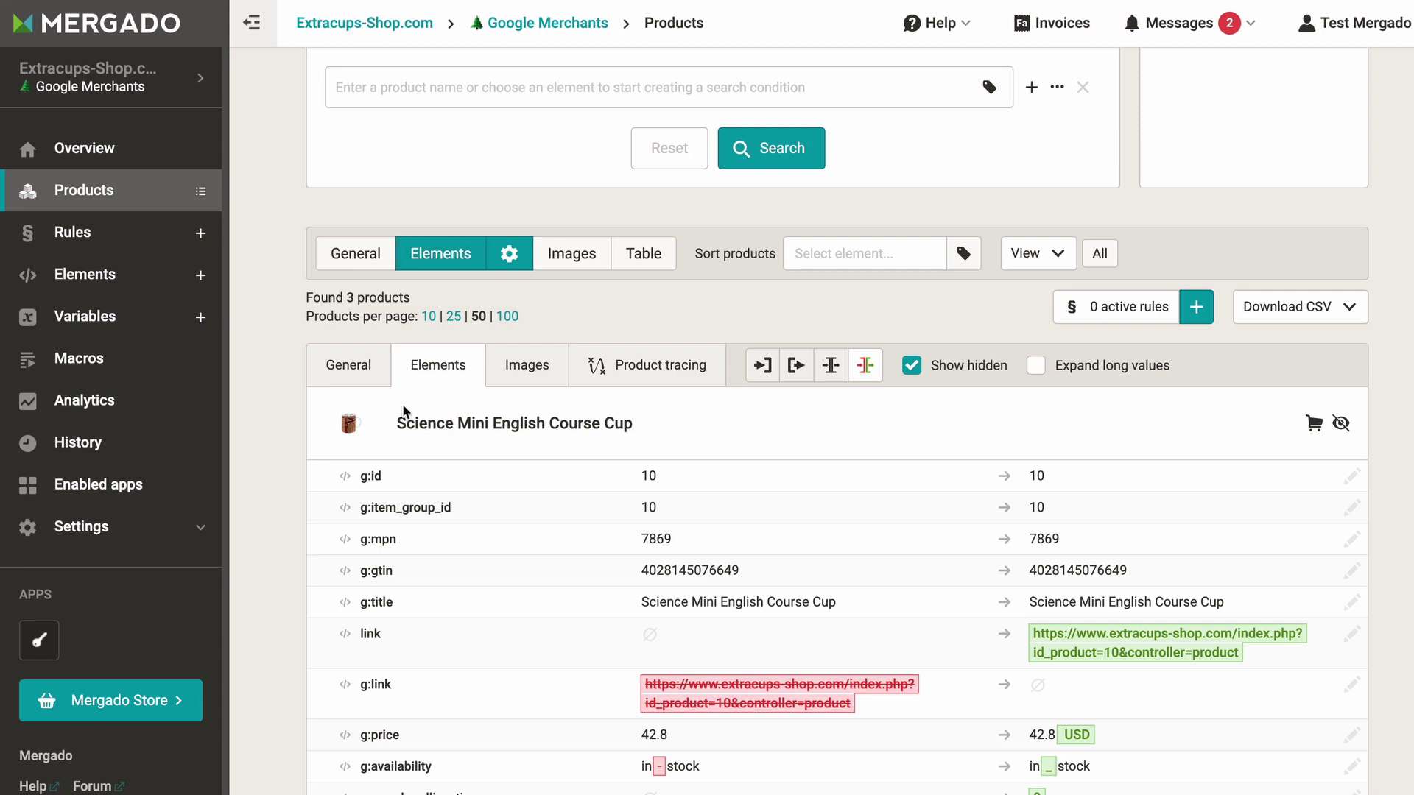
pyautogui.scroll(-3, 403, 411)
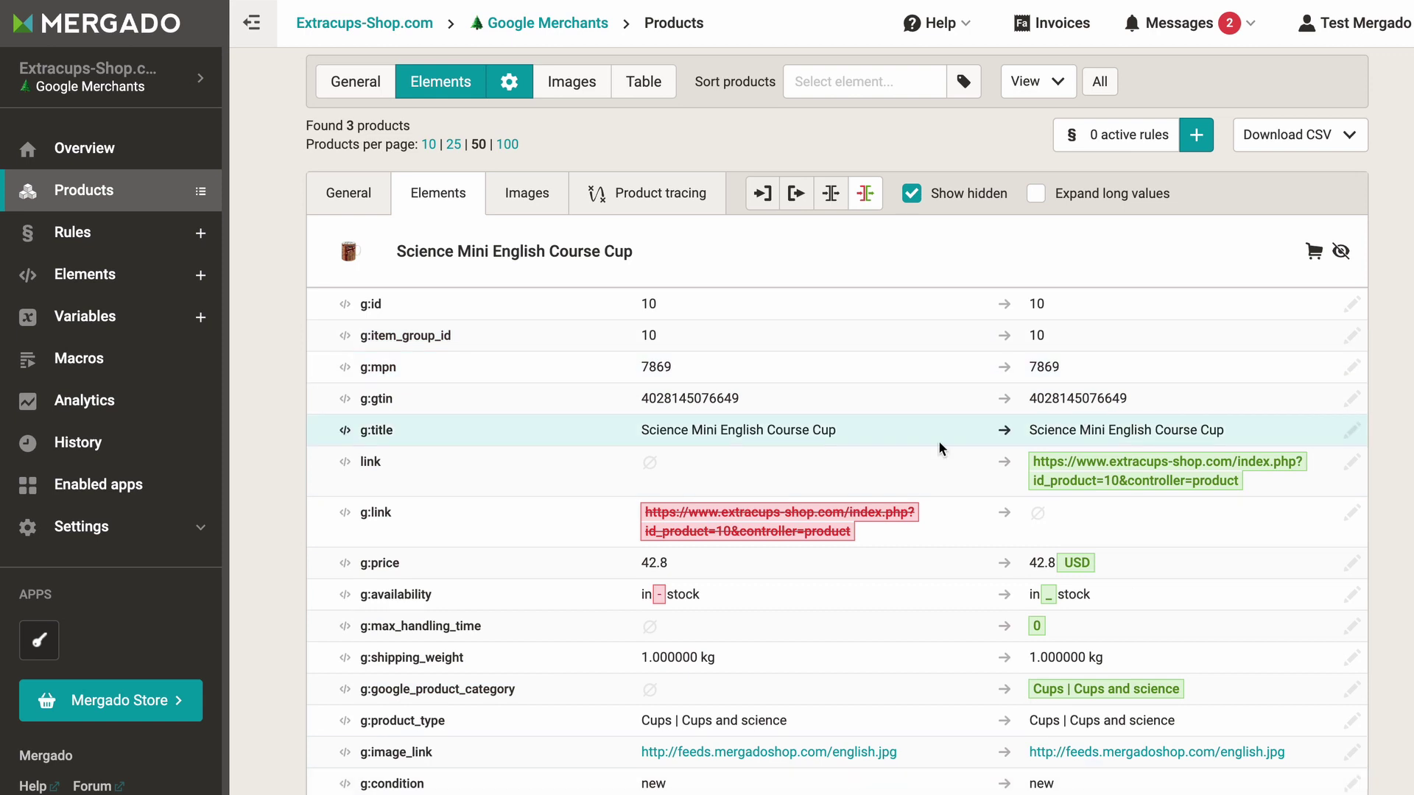
# Compare the element display modes for input, output, both, and both with differences, and toggle the display of hidden elements.
pyautogui.scroll(1, 921, 426)
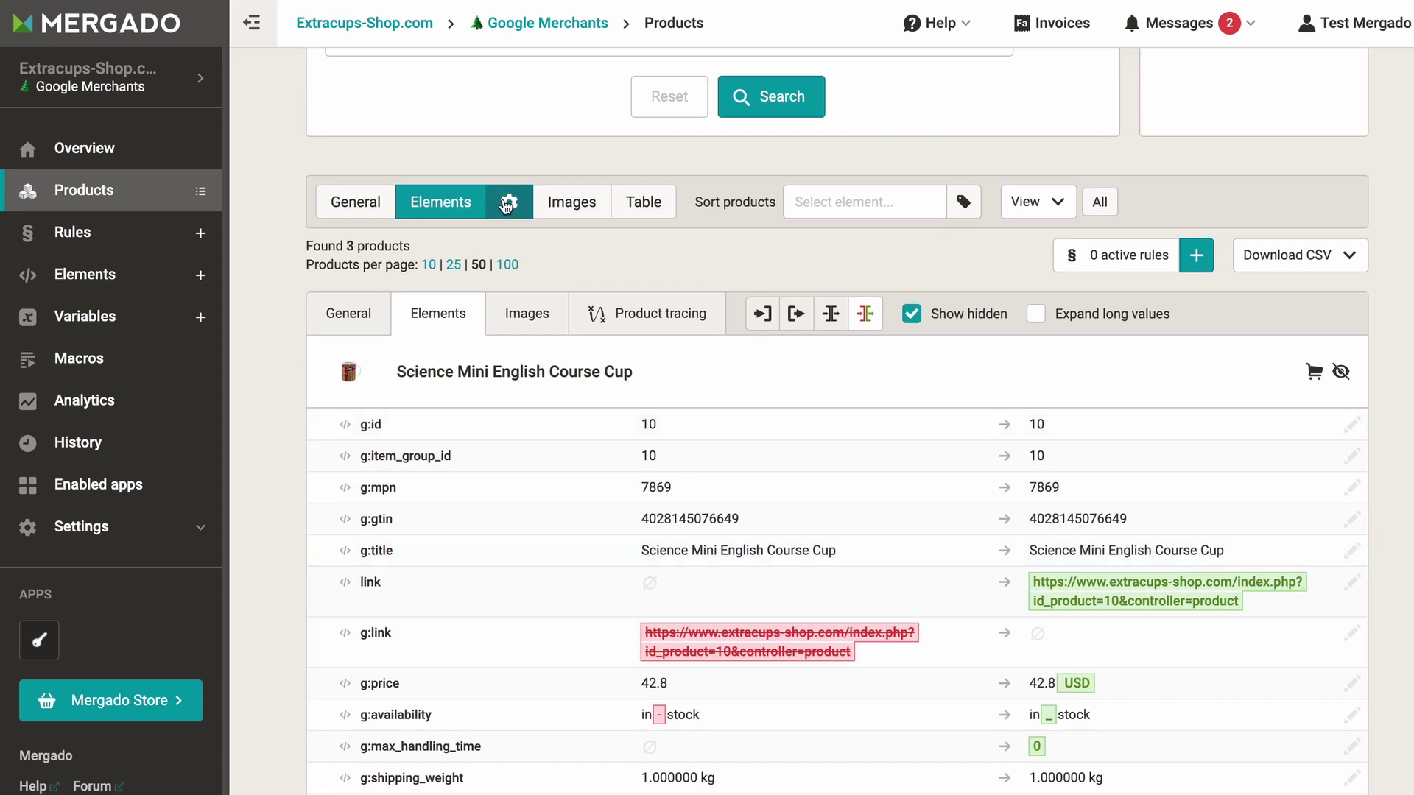
pyautogui.click(509, 202)
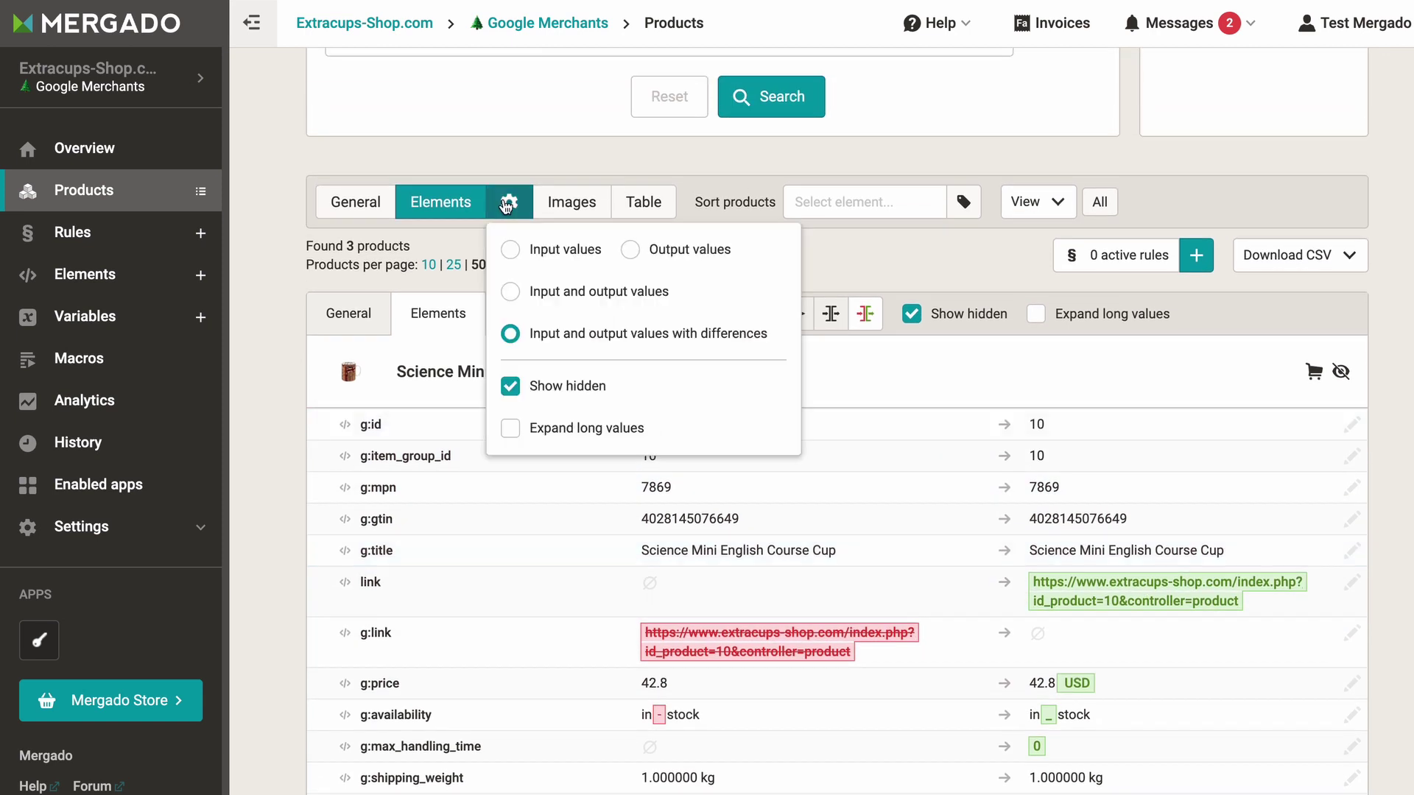
pyautogui.click(512, 252)
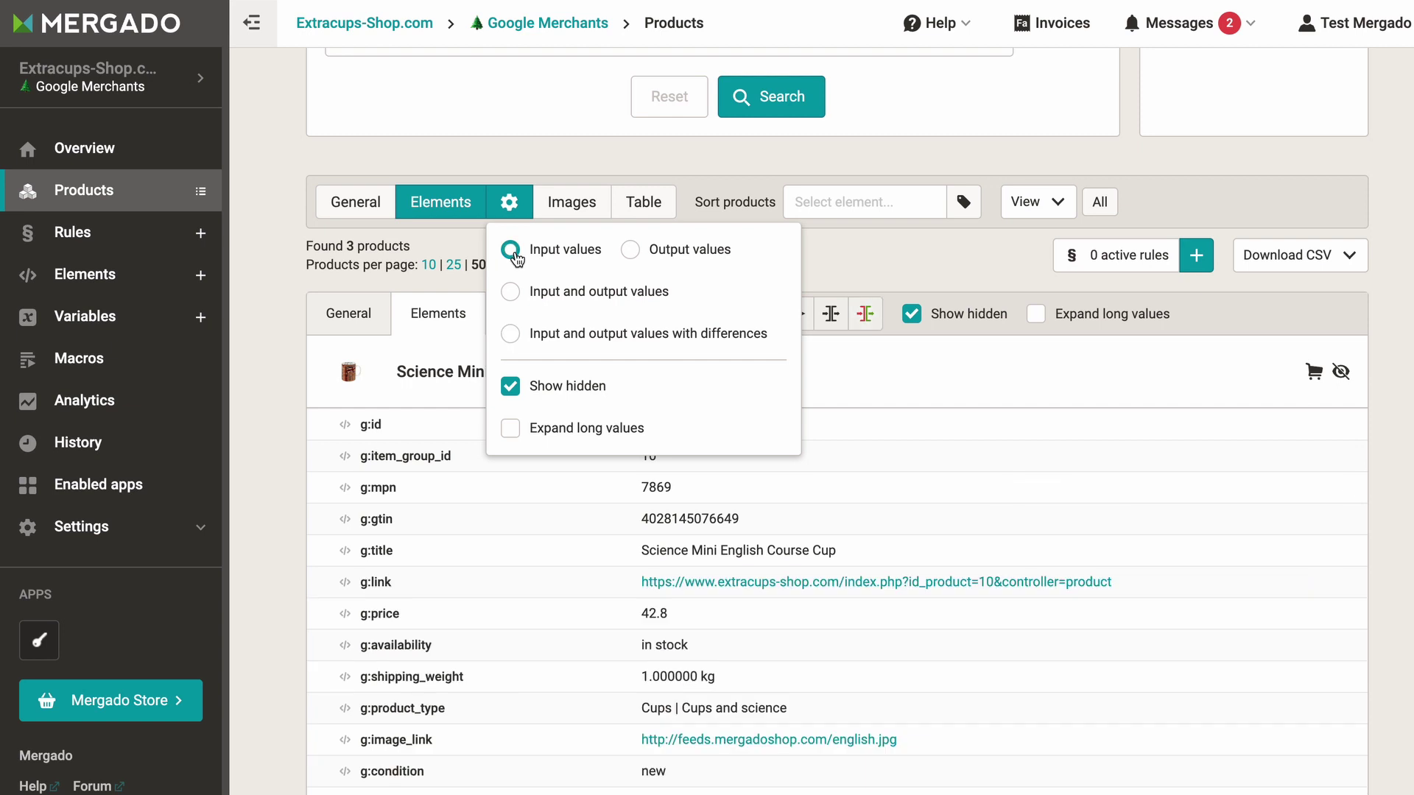
pyautogui.click(631, 251)
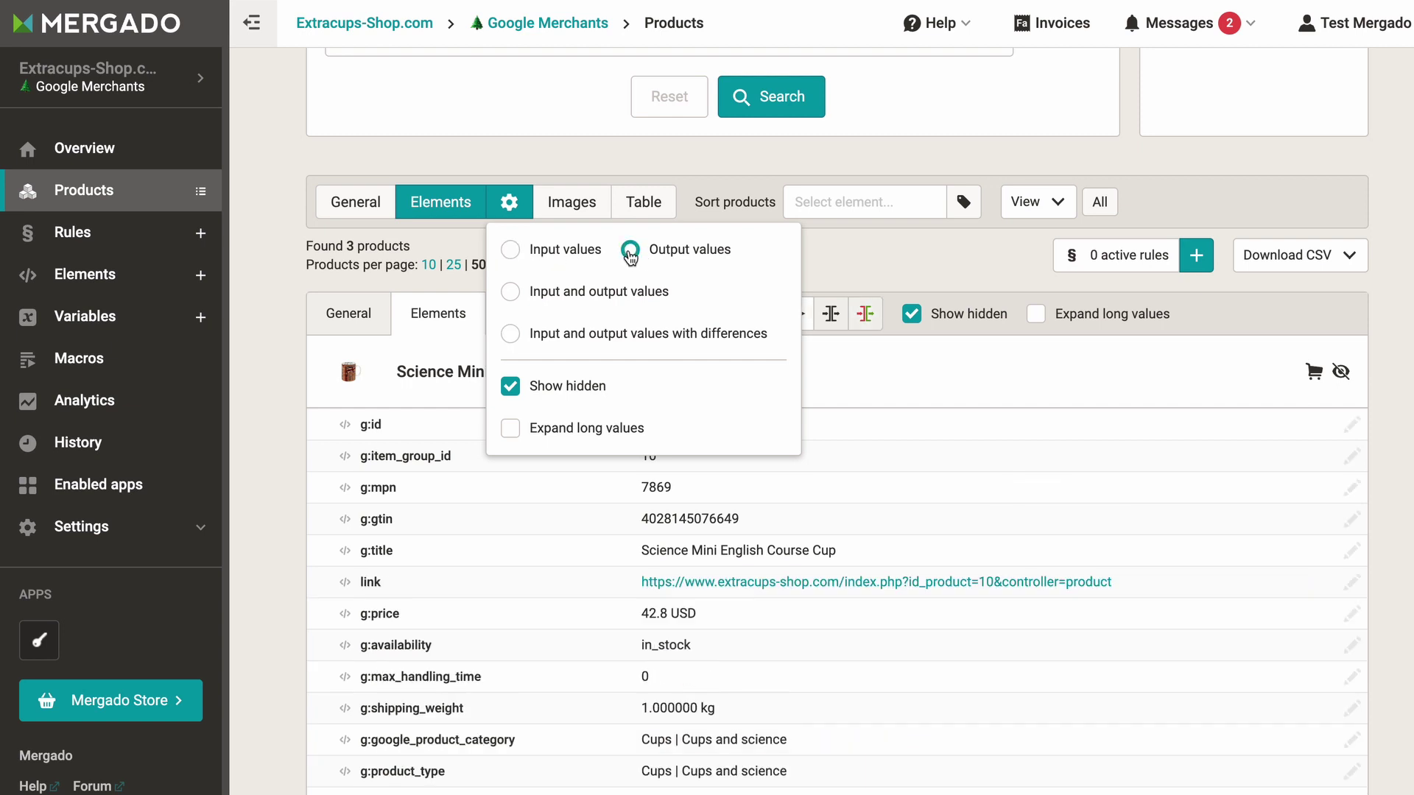
pyautogui.click(511, 295)
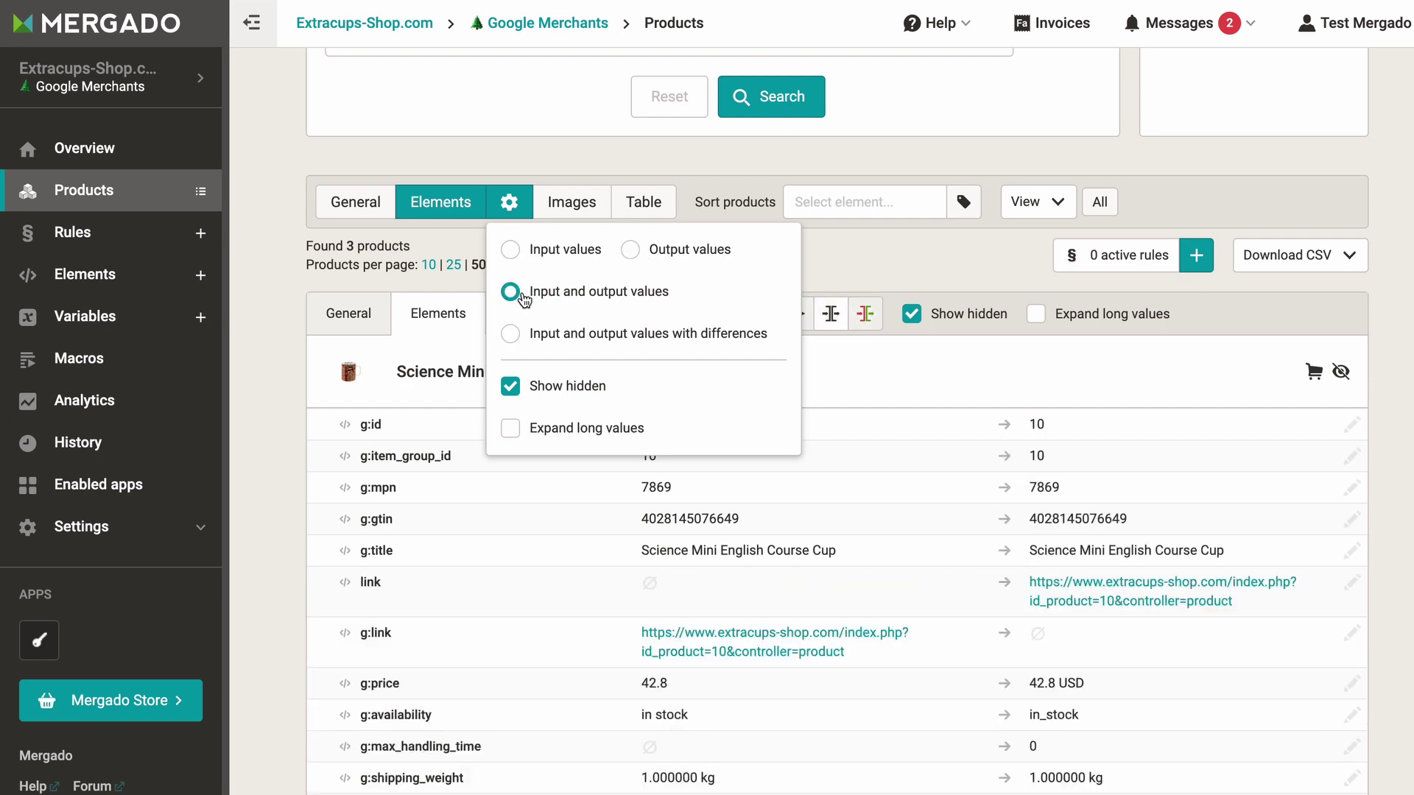
pyautogui.click(513, 334)
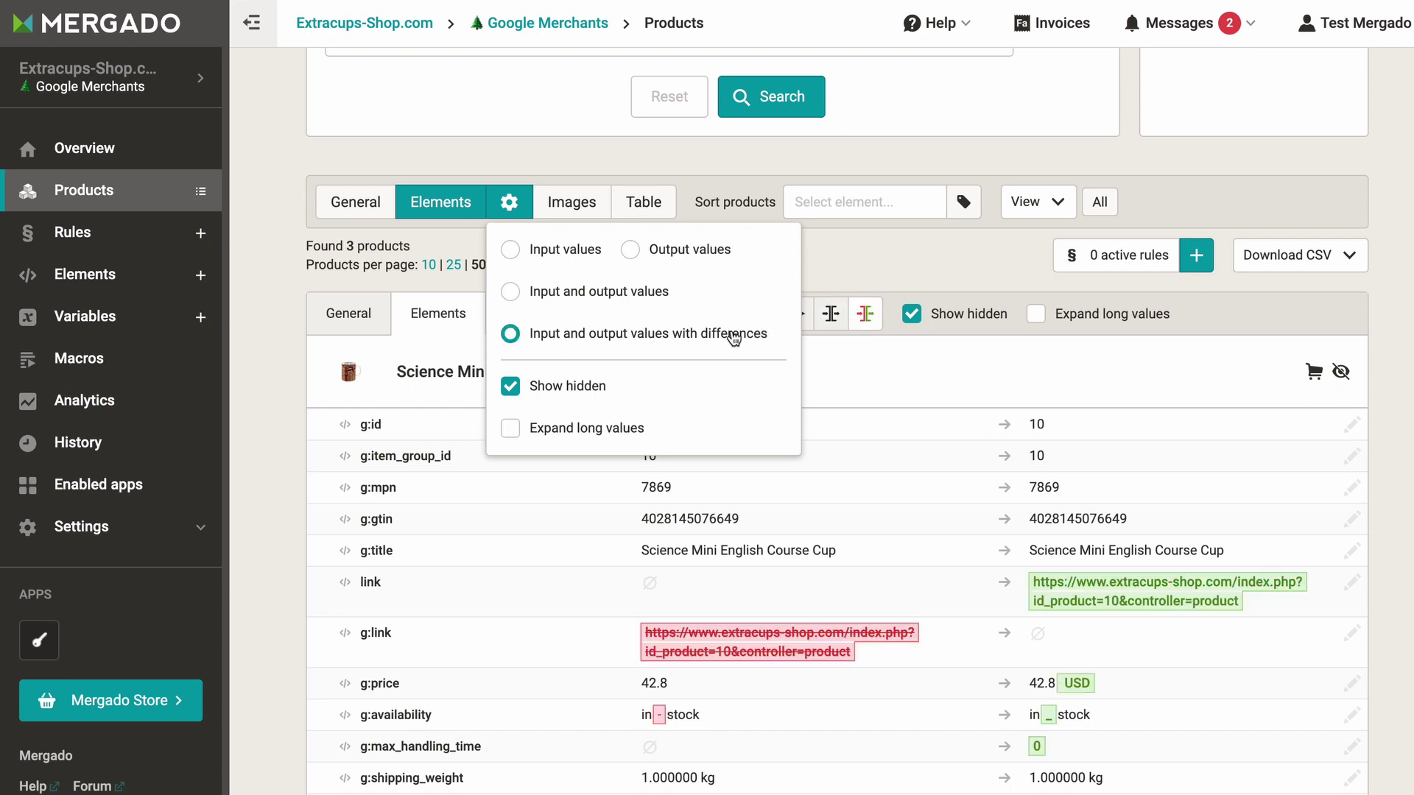
pyautogui.click(511, 390)
pyautogui.click(509, 390)
# Show the products' images and compare the Science Mini English Course Cup's images in the input and output feeds.
pyautogui.click(574, 204)
pyautogui.scroll(-4, 611, 444)
pyautogui.scroll(1, 611, 444)
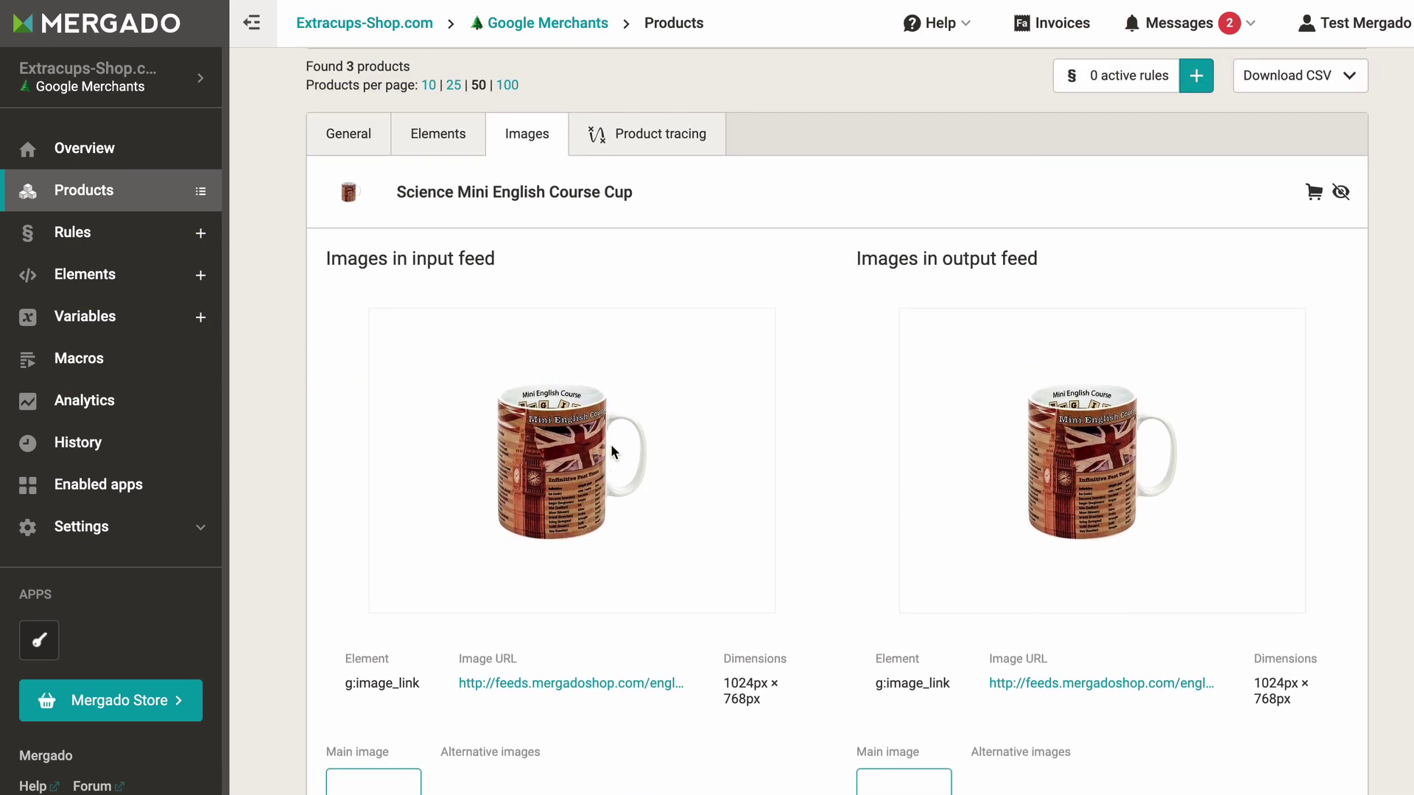
# Display the products as a table and open the custom column settings.
pyautogui.scroll(6, 612, 444)
pyautogui.click(611, 444)
pyautogui.scroll(-3, 644, 600)
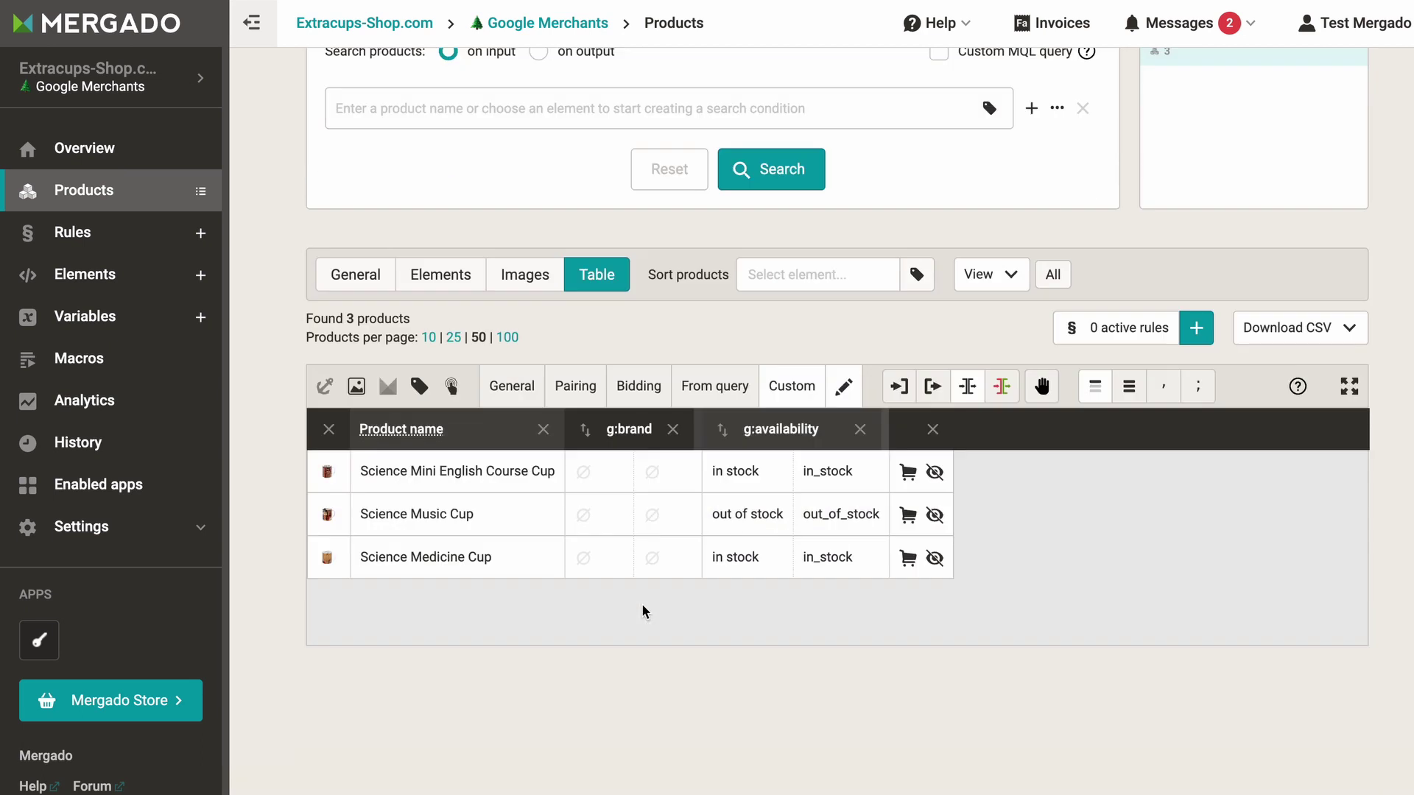
pyautogui.scroll(-1, 643, 611)
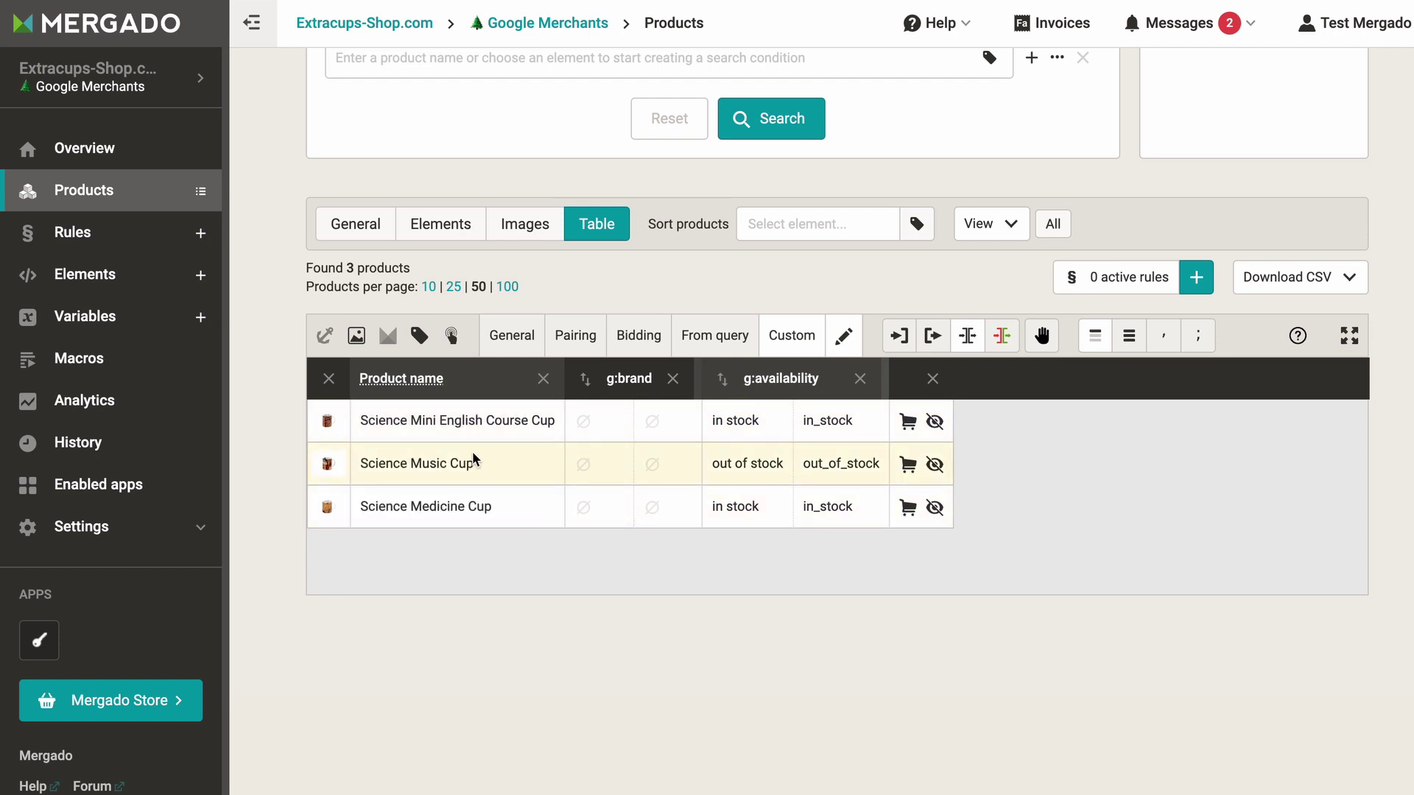
pyautogui.click(844, 337)
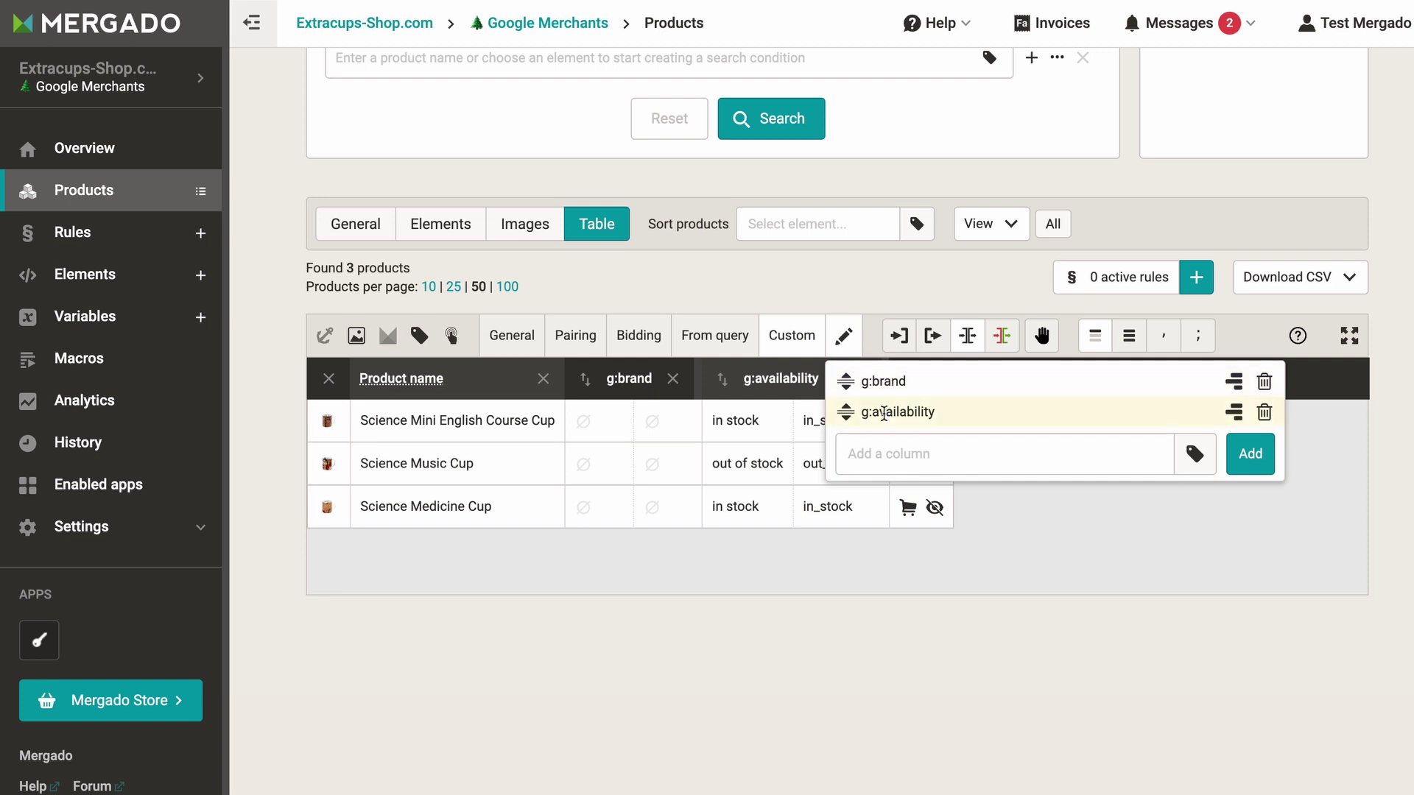
# Check which elements can be added as columns to the custom product table.
pyautogui.click(913, 454)
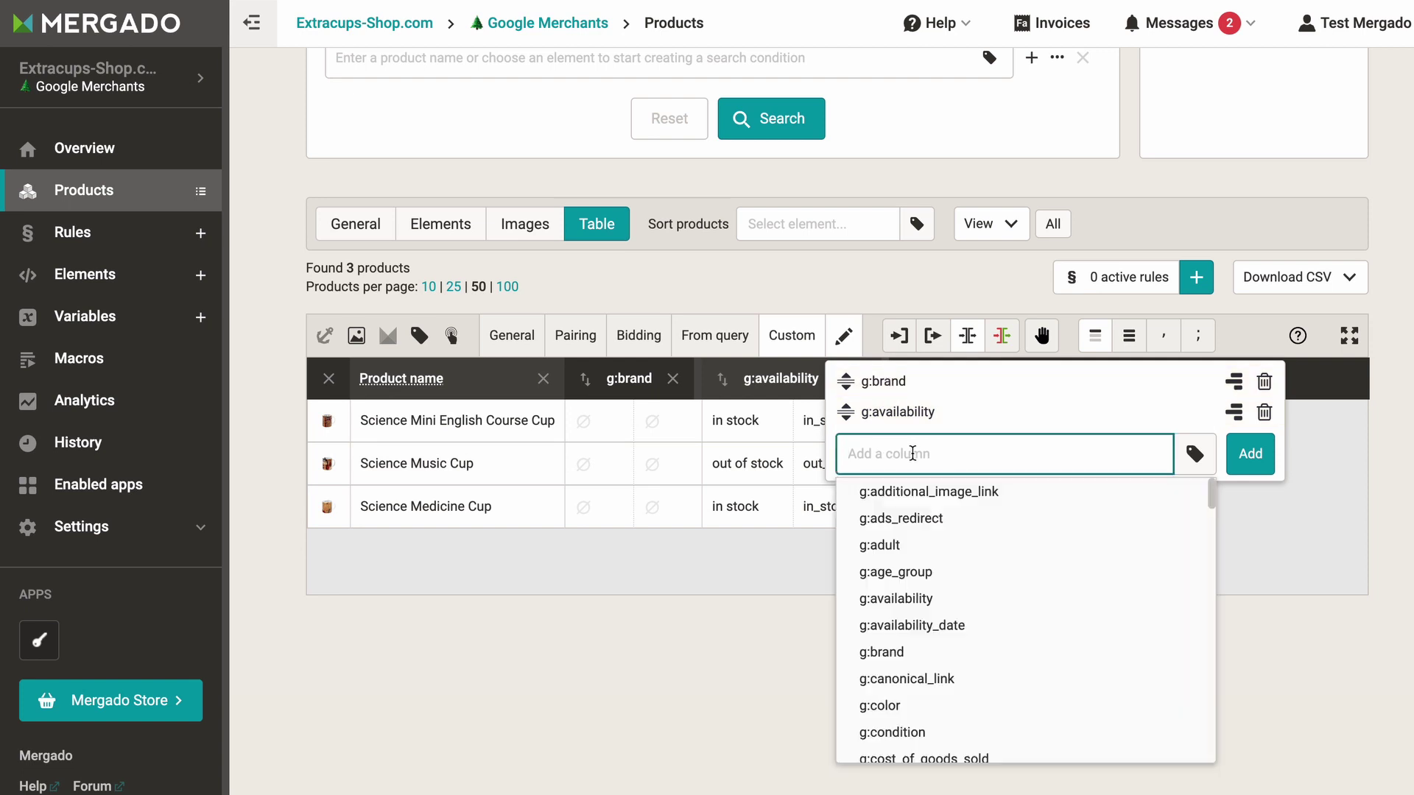
pyautogui.click(750, 546)
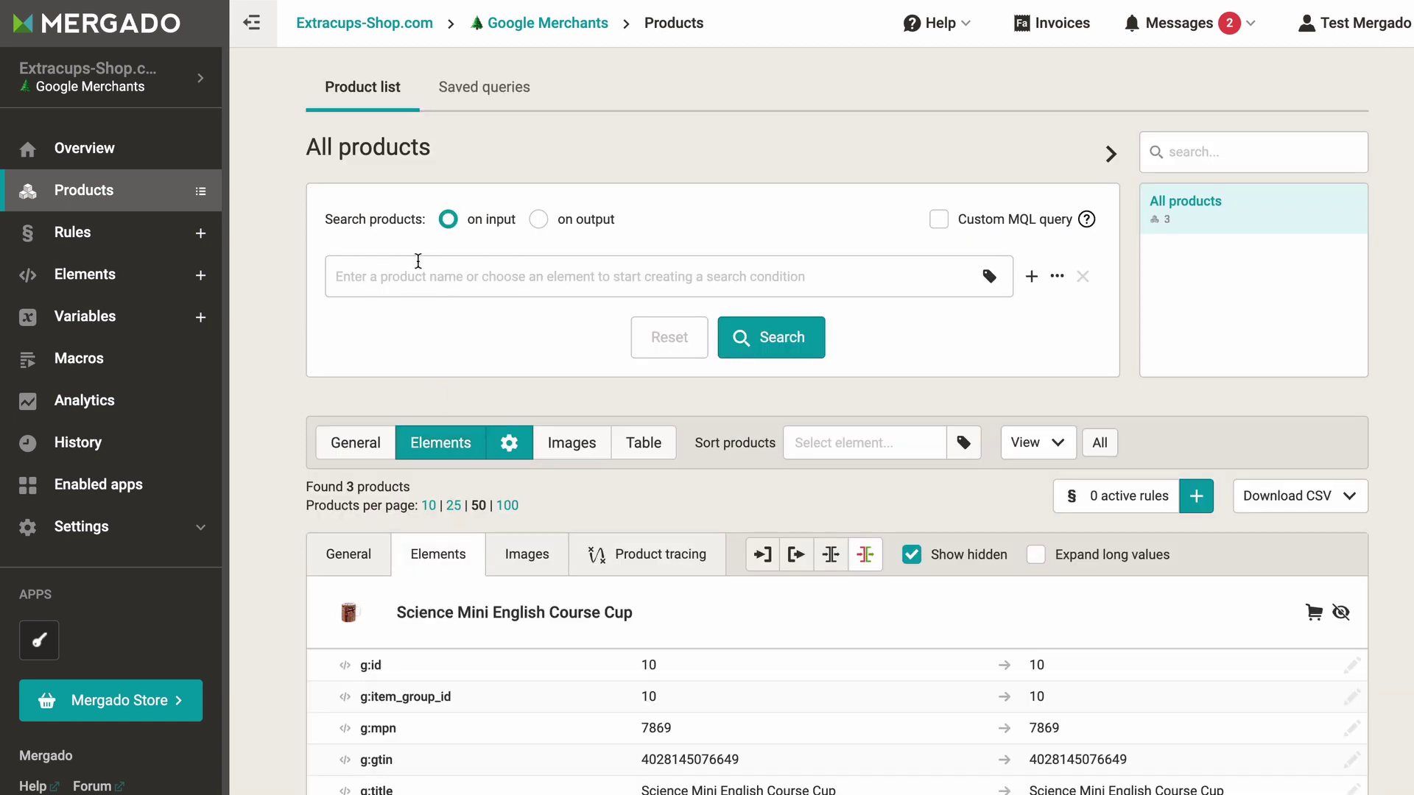
# Search the products on input for those whose g:availability contains "out of stock".
pyautogui.click(457, 287)
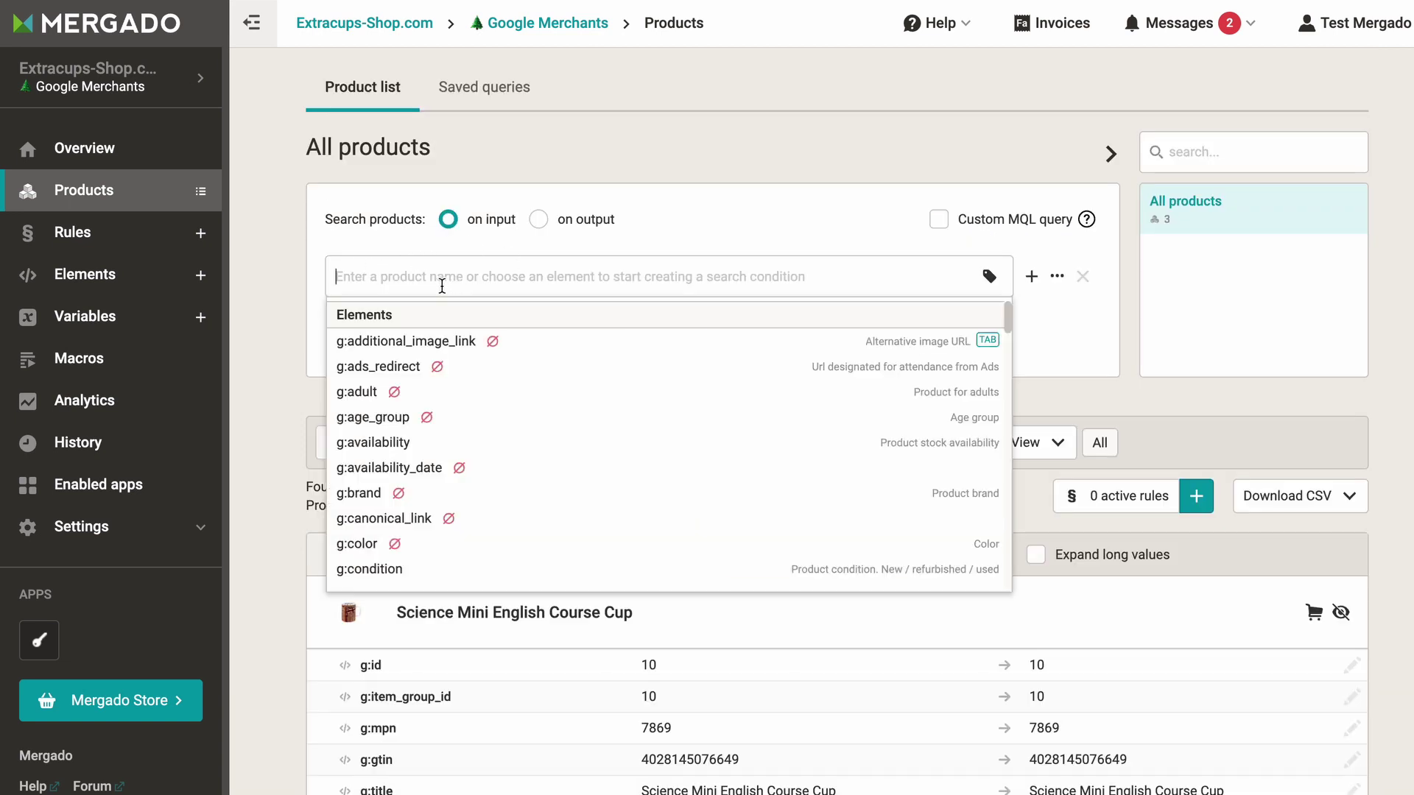
pyautogui.click(394, 444)
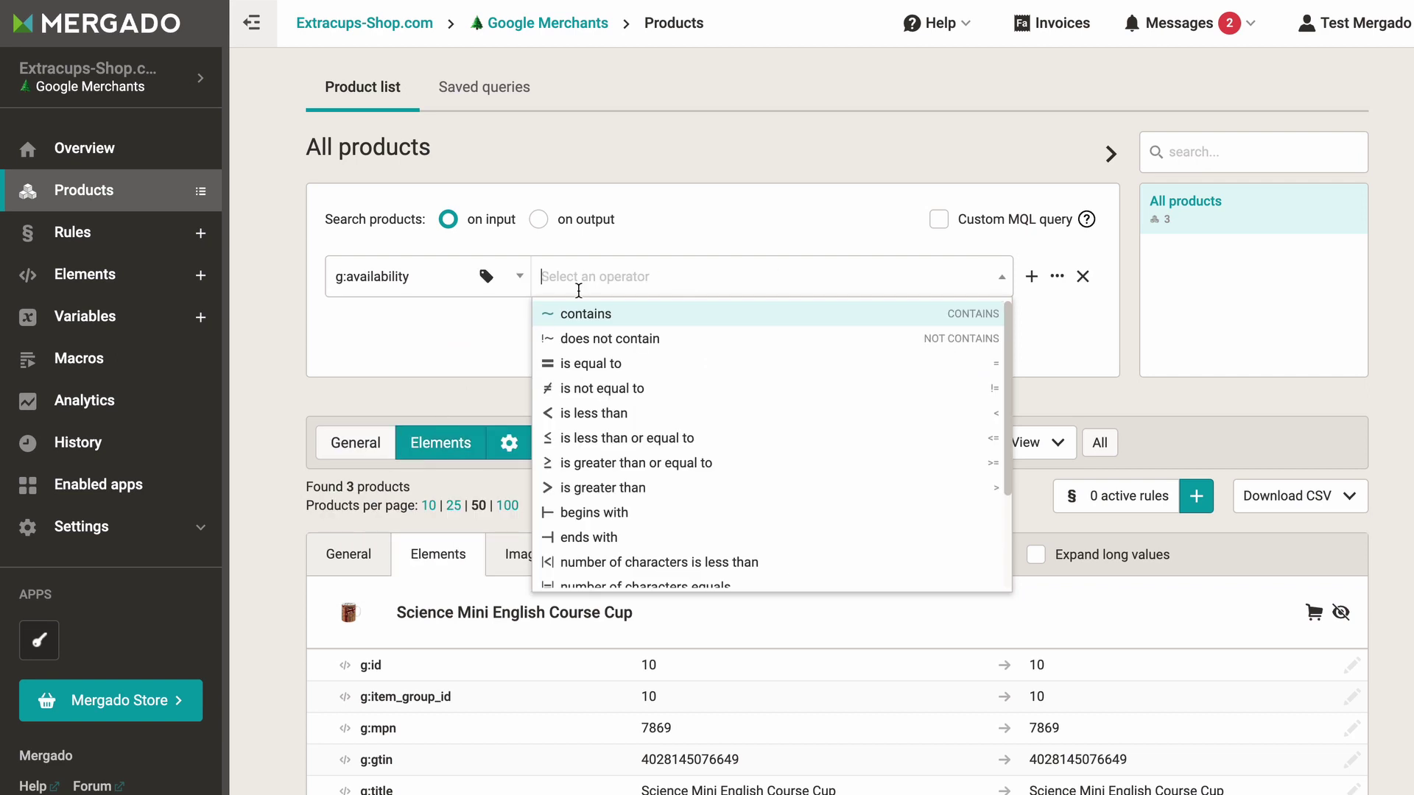
pyautogui.click(596, 313)
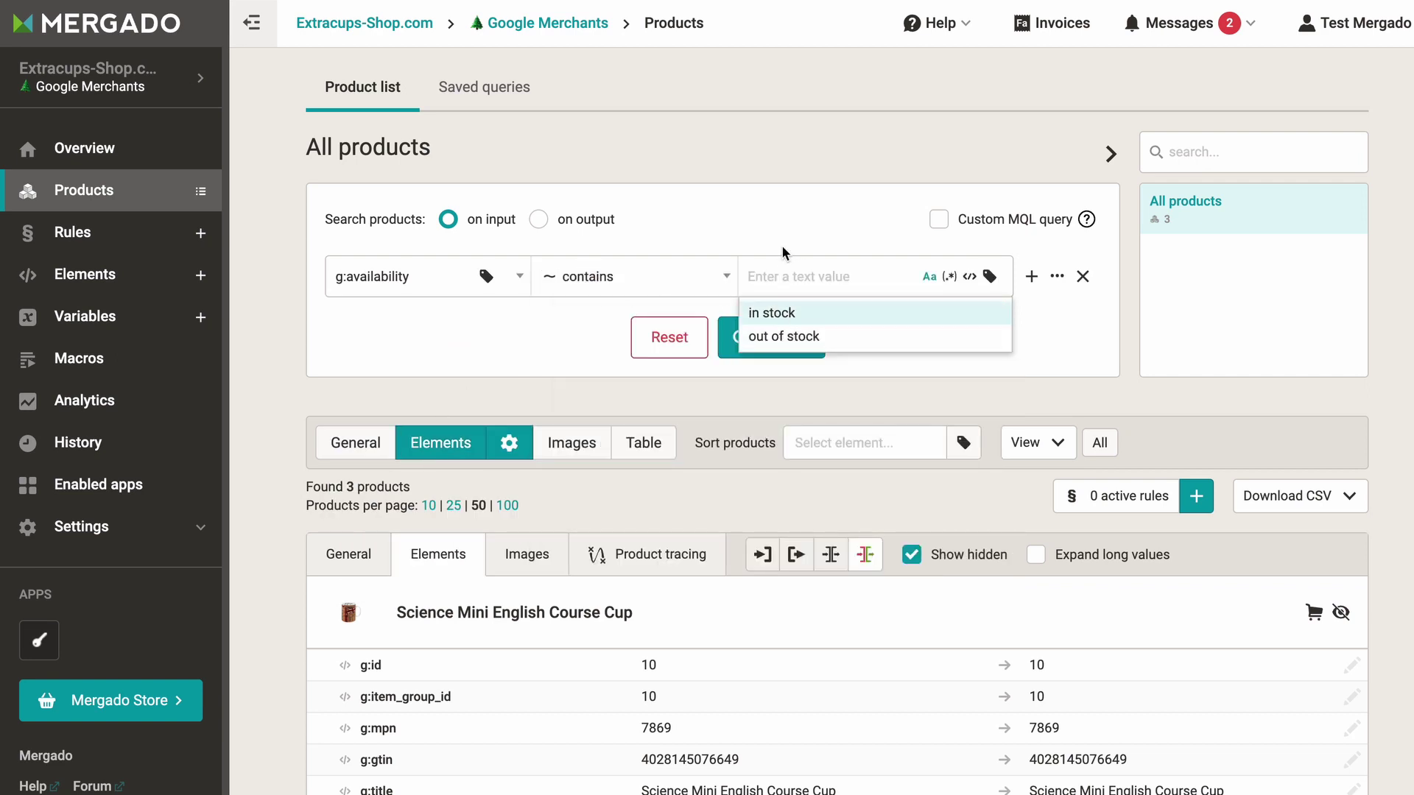
pyautogui.click(775, 337)
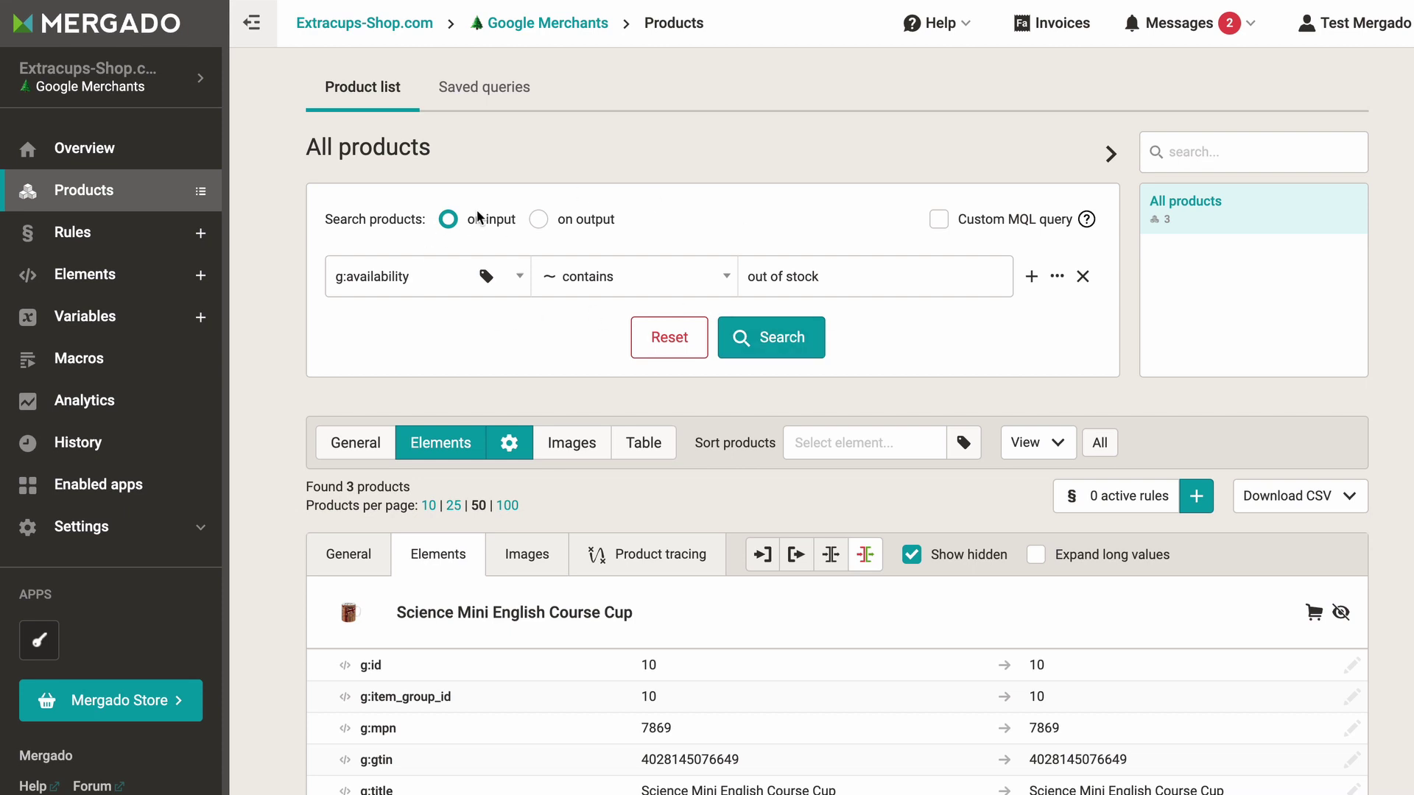
pyautogui.click(777, 341)
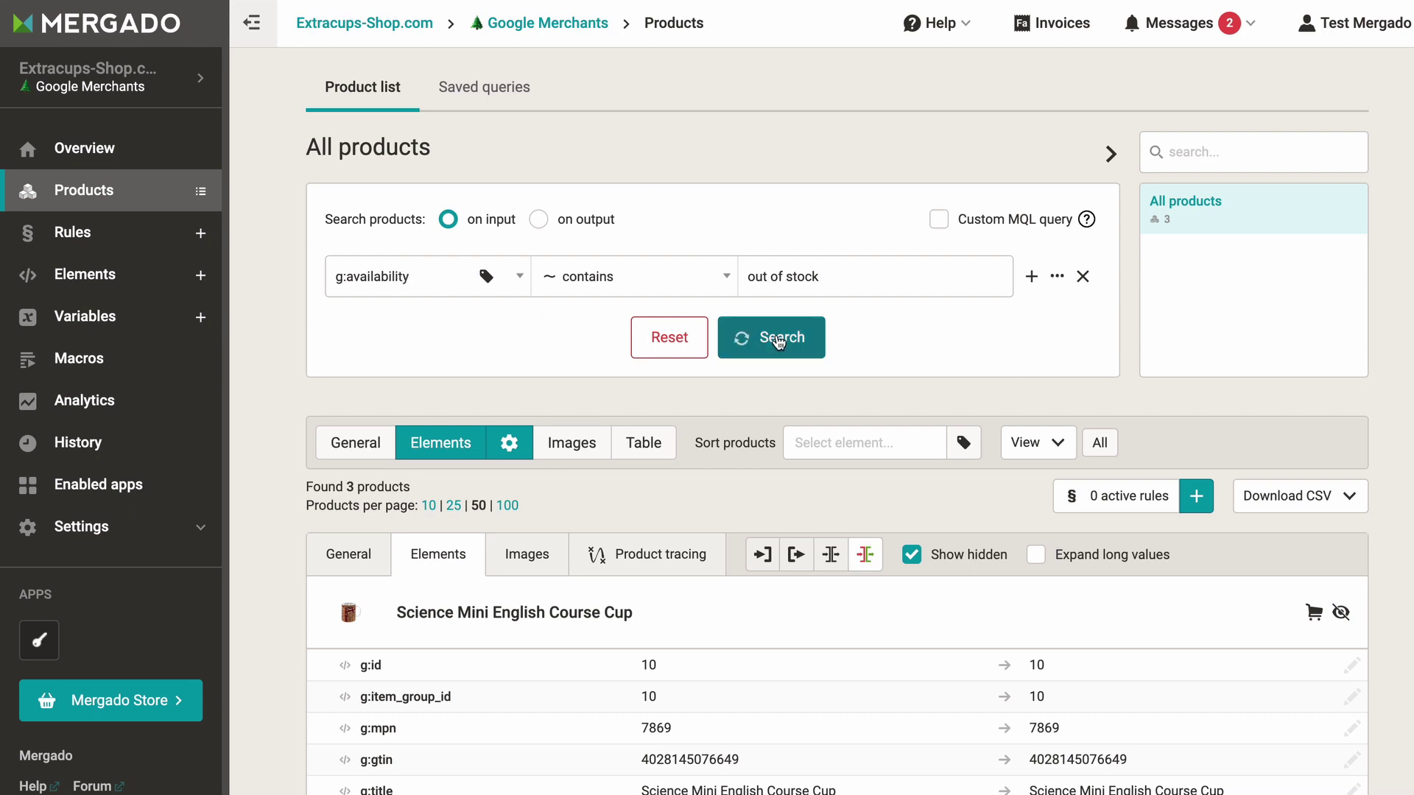
pyautogui.scroll(-2, 775, 333)
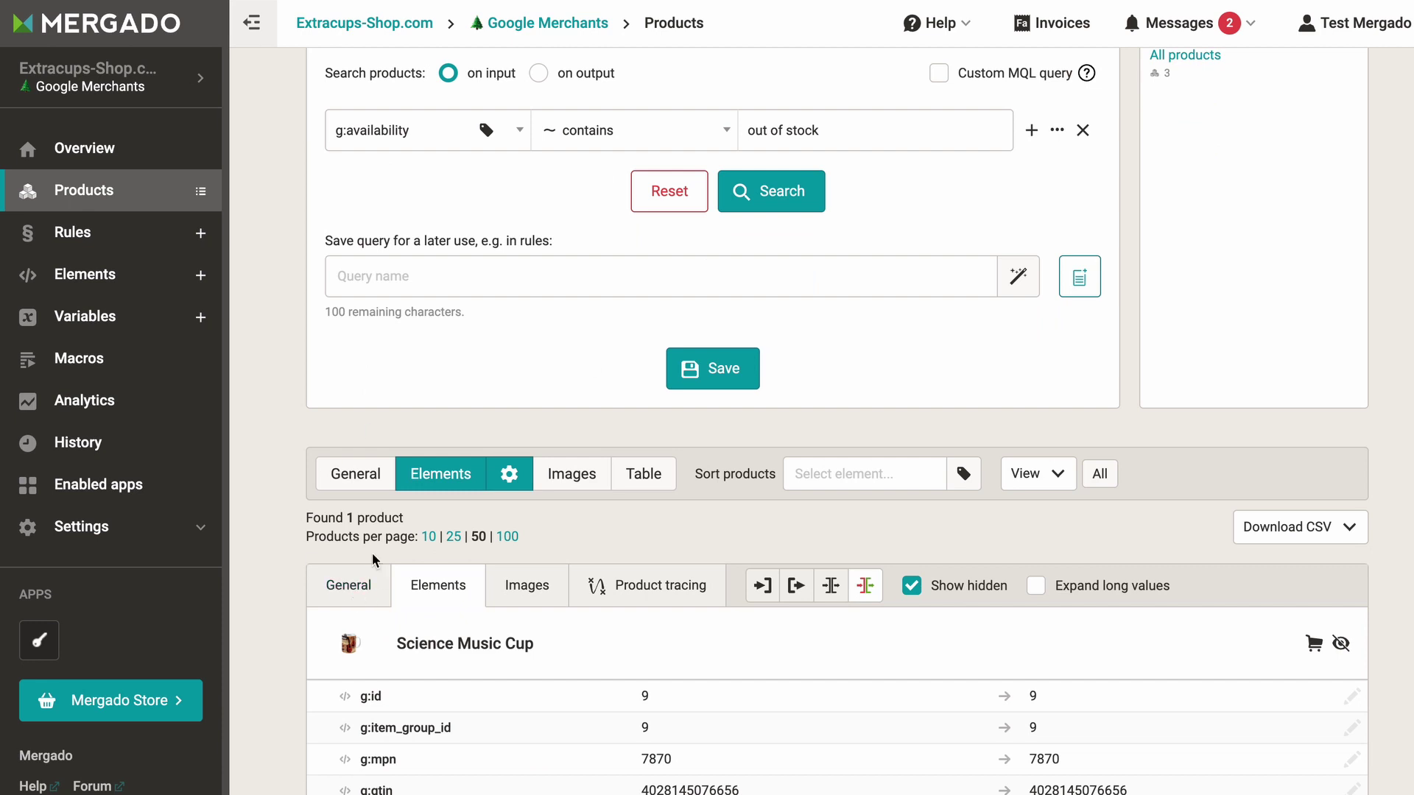
pyautogui.scroll(2, 321, 516)
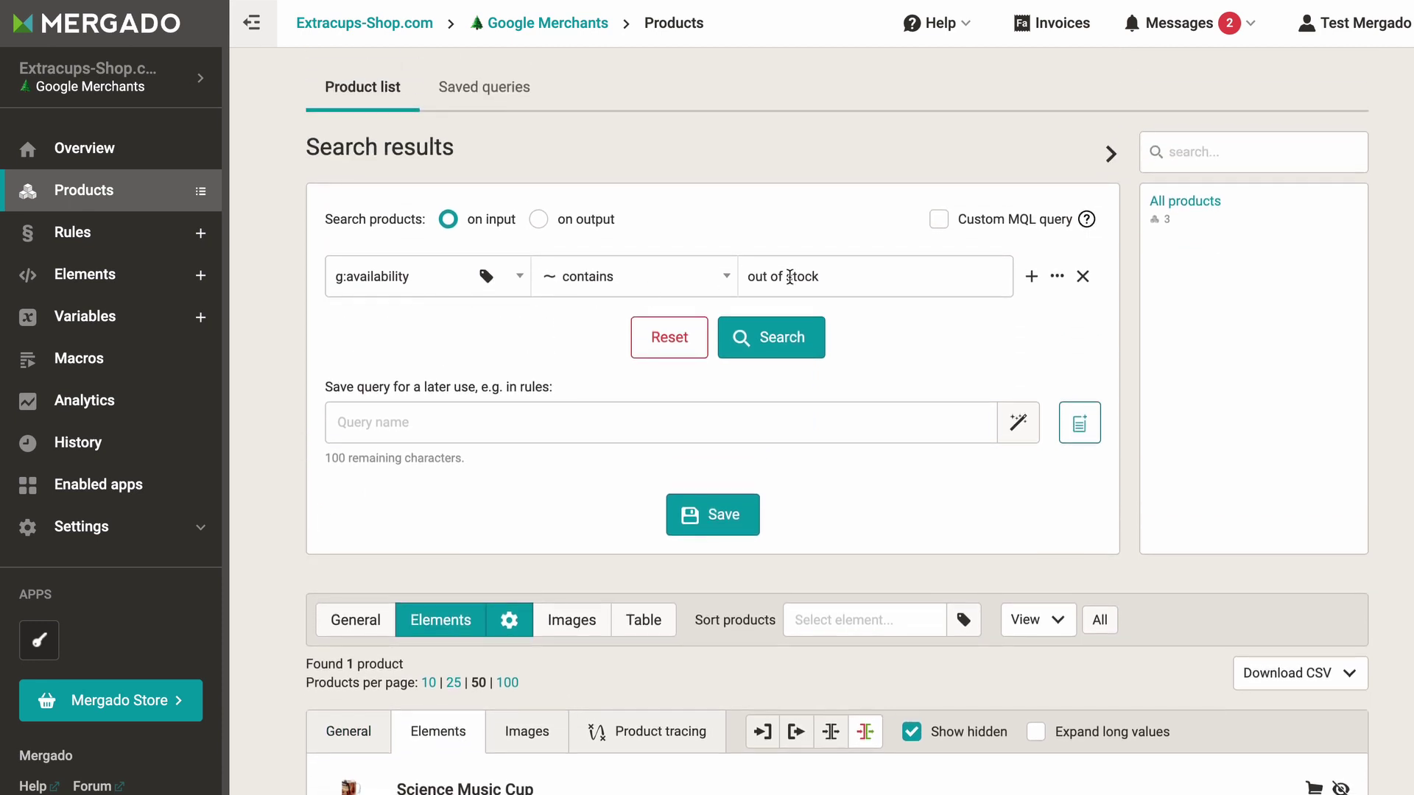
# Save the current search as a query named "Out of stock products".
pyautogui.click(374, 420)
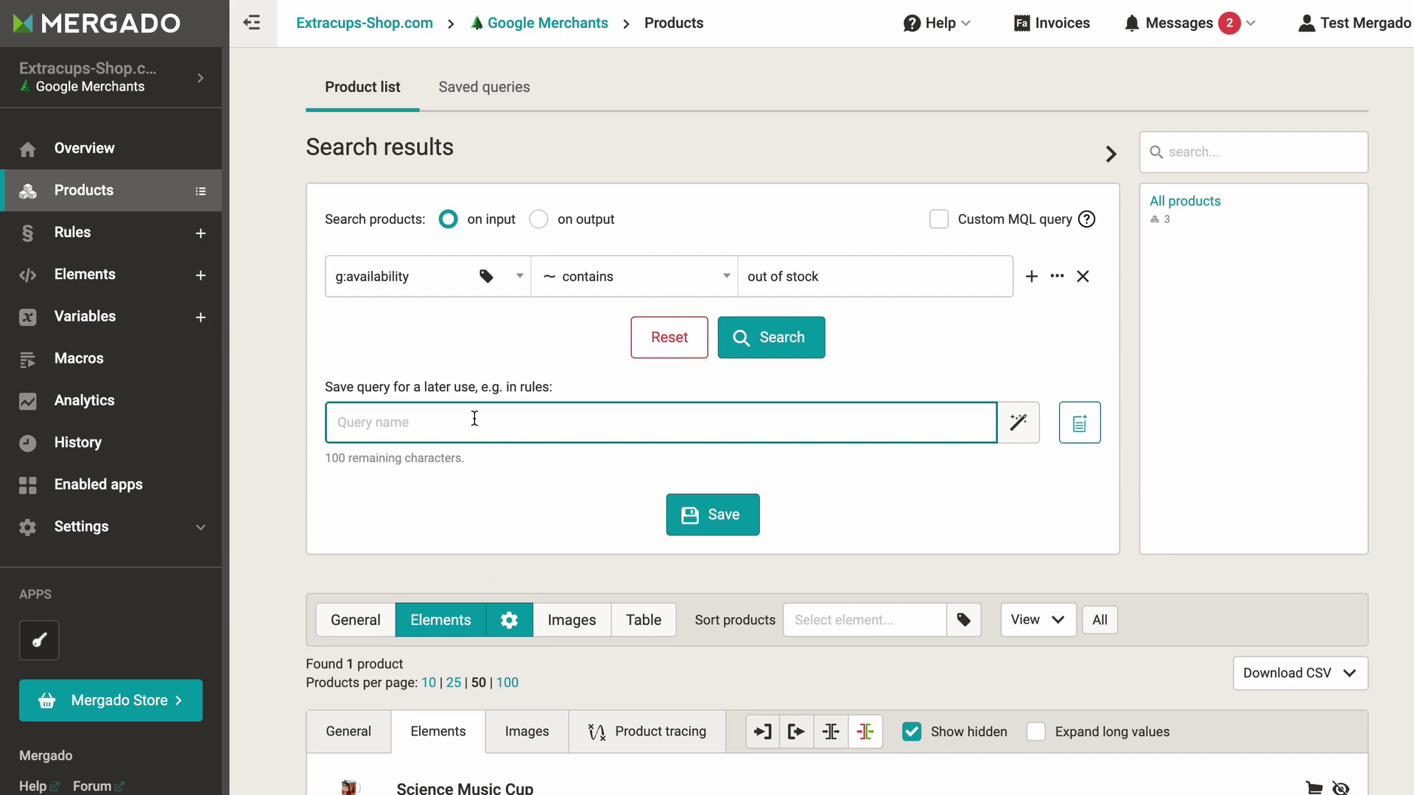
pyautogui.write('Out of stock ')
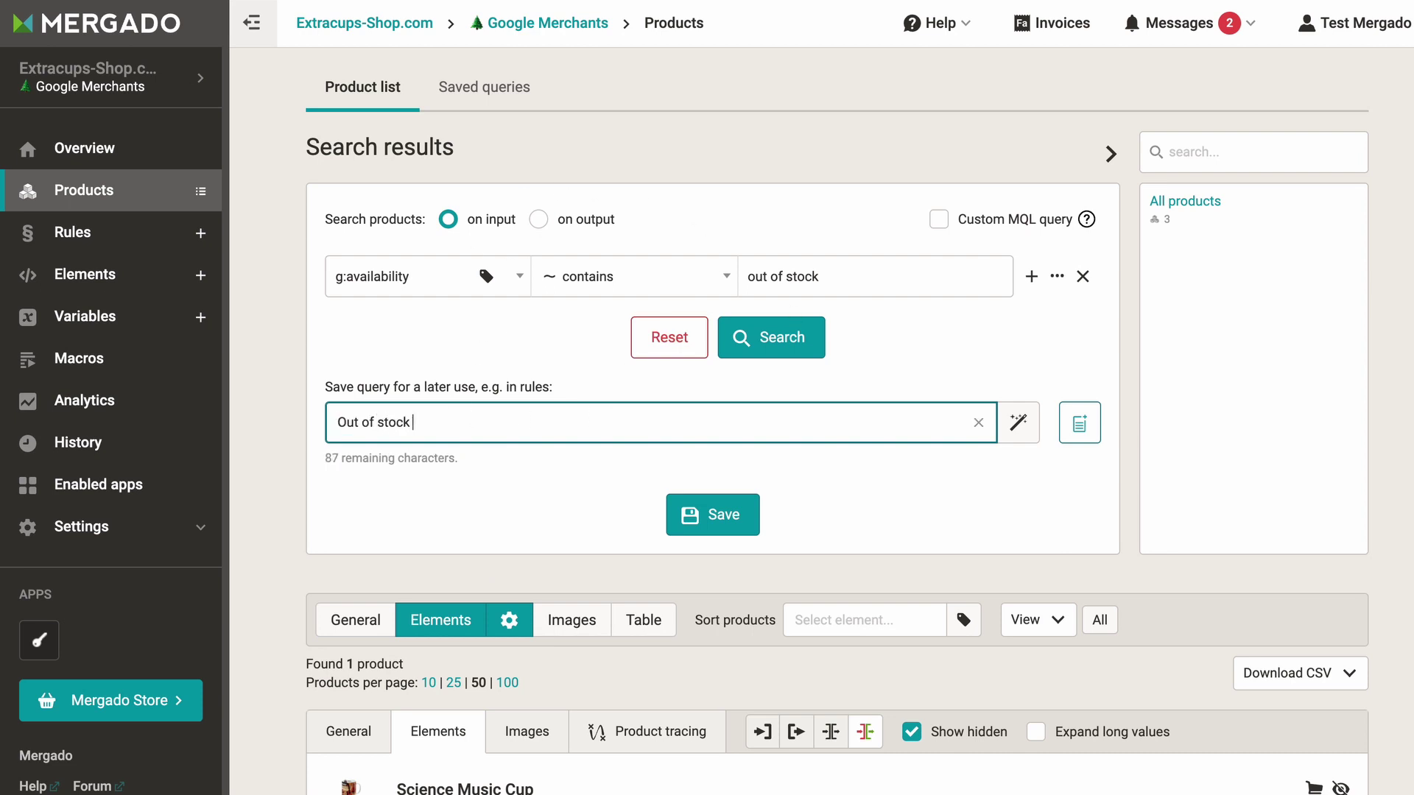
pyautogui.write('products')
pyautogui.click(753, 516)
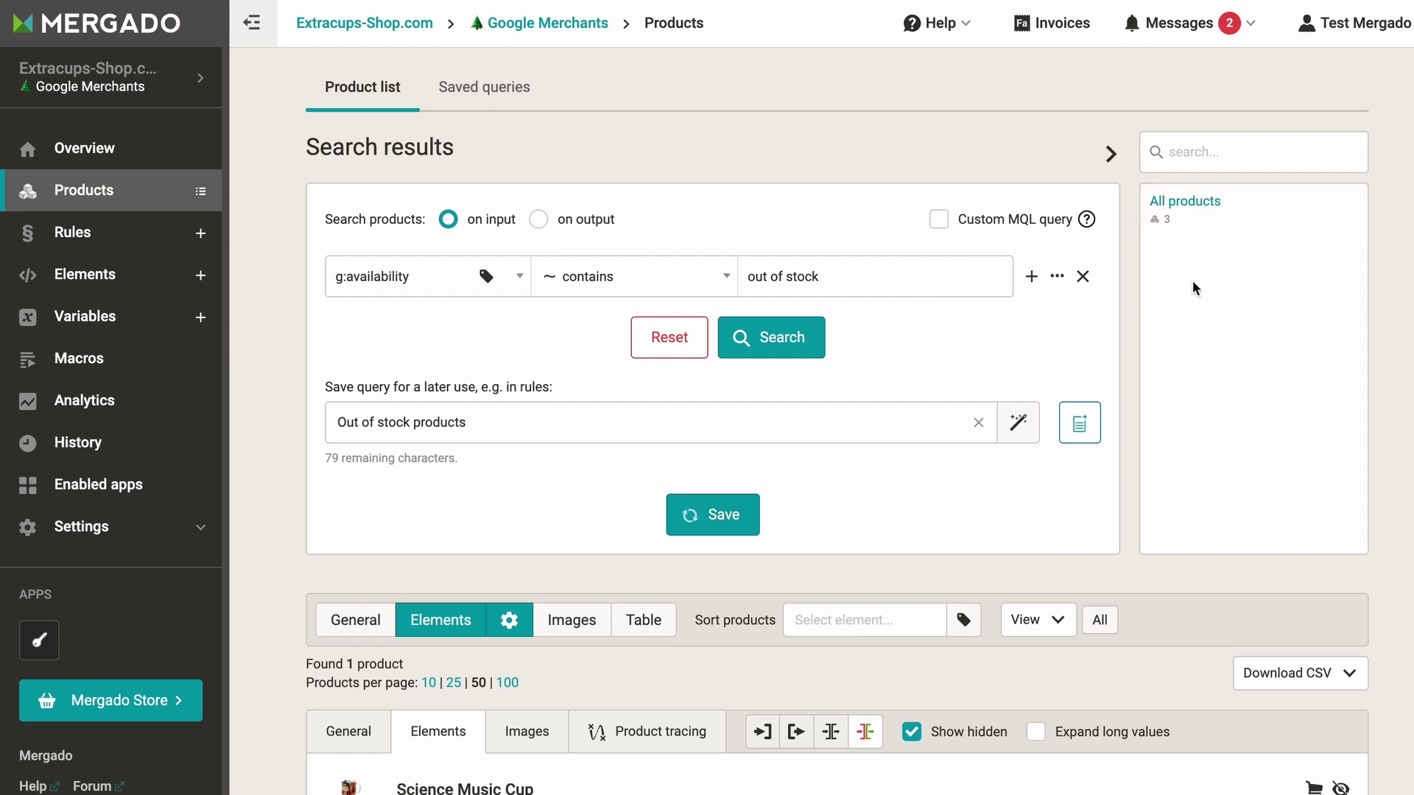
pyautogui.click(1111, 153)
pyautogui.click(1359, 156)
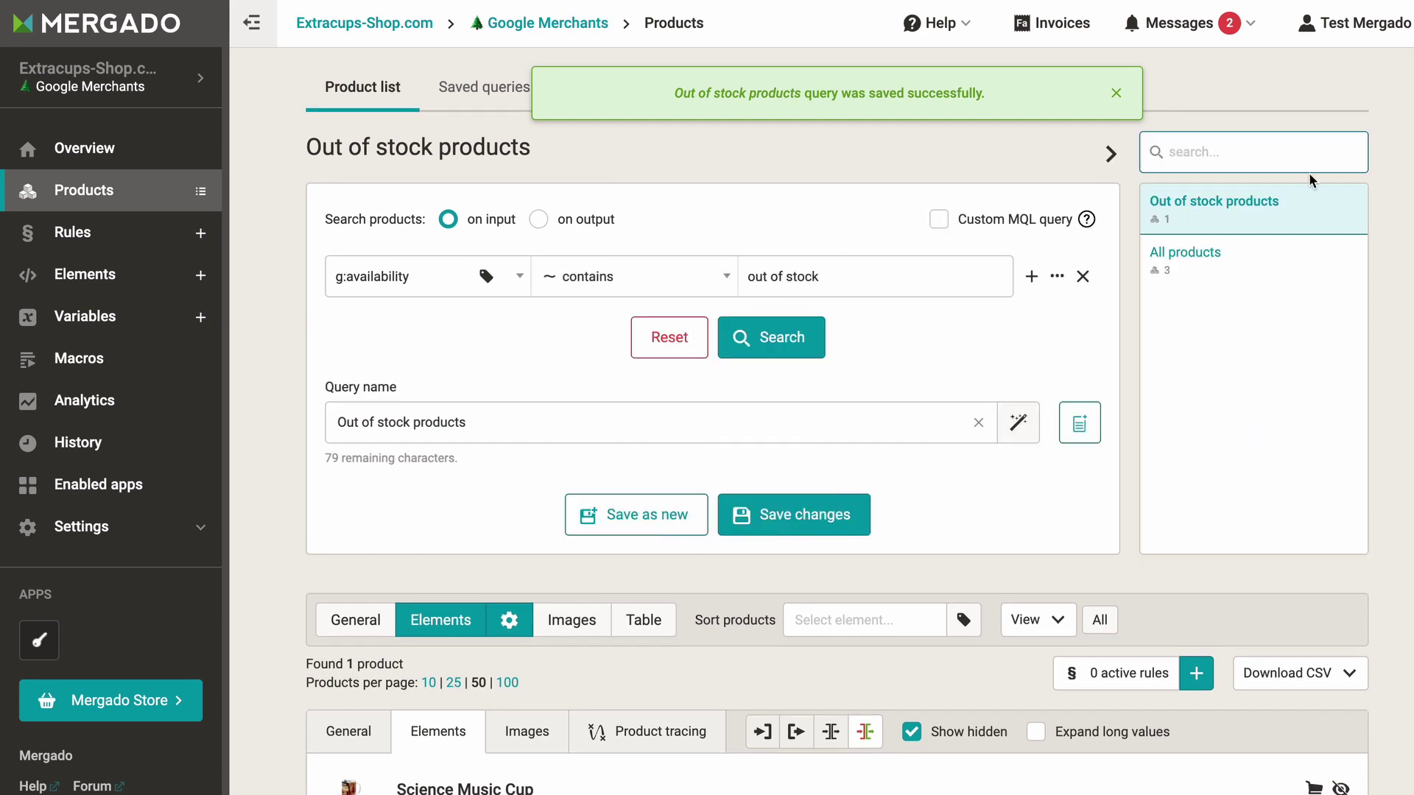
# View the saved queries in the query manager and open the Out of stock products query.
pyautogui.click(485, 91)
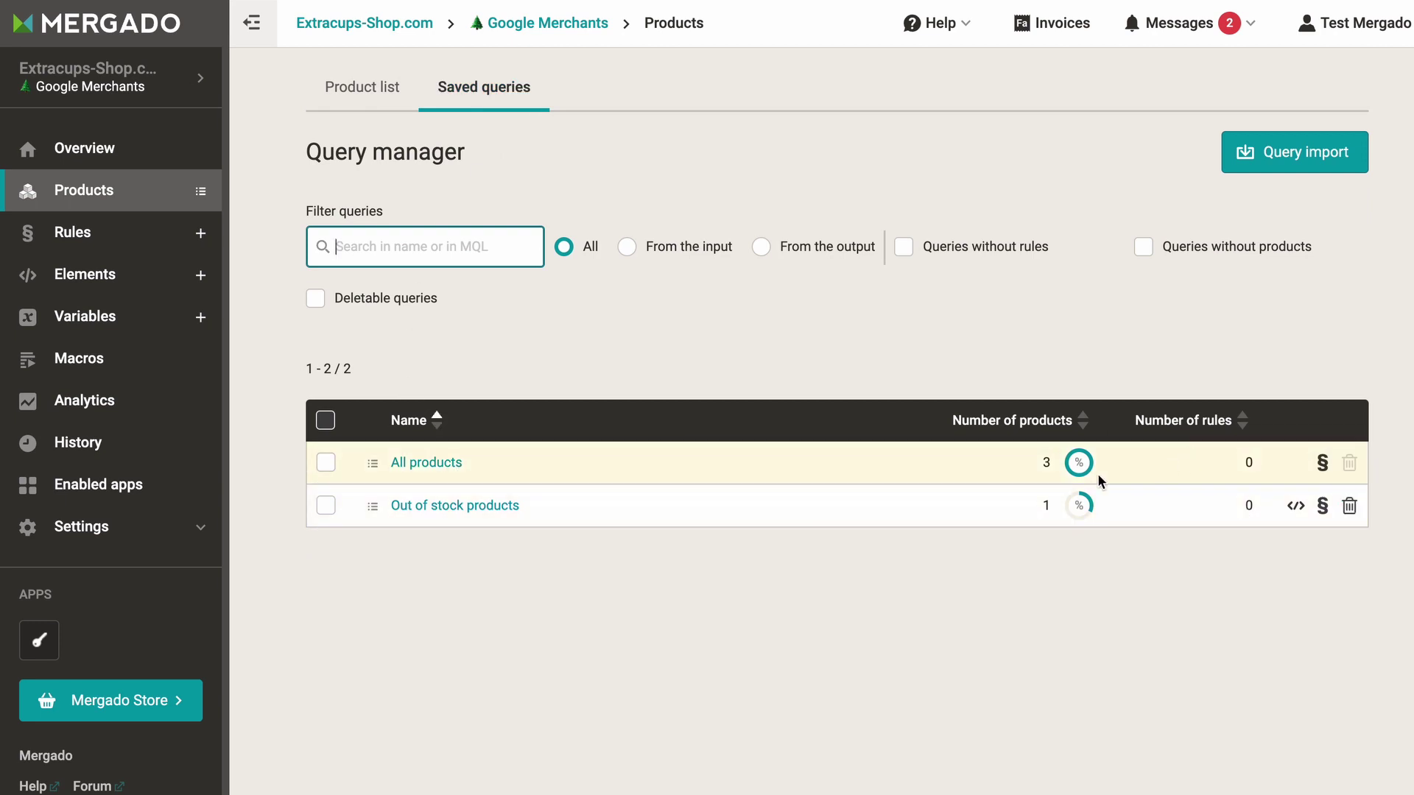
pyautogui.click(410, 507)
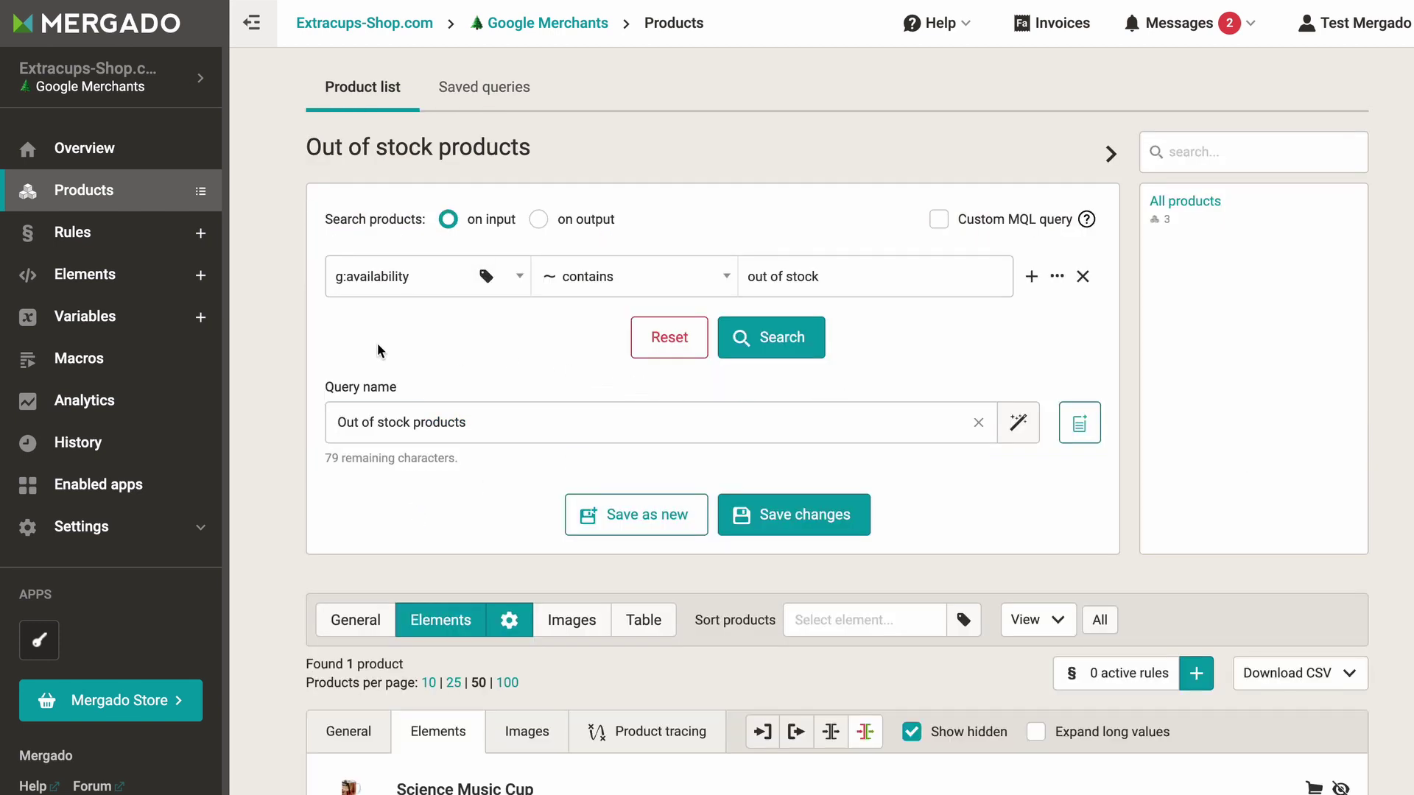
# Start a new rule named "Hide products" with the Hide product type.
pyautogui.click(95, 237)
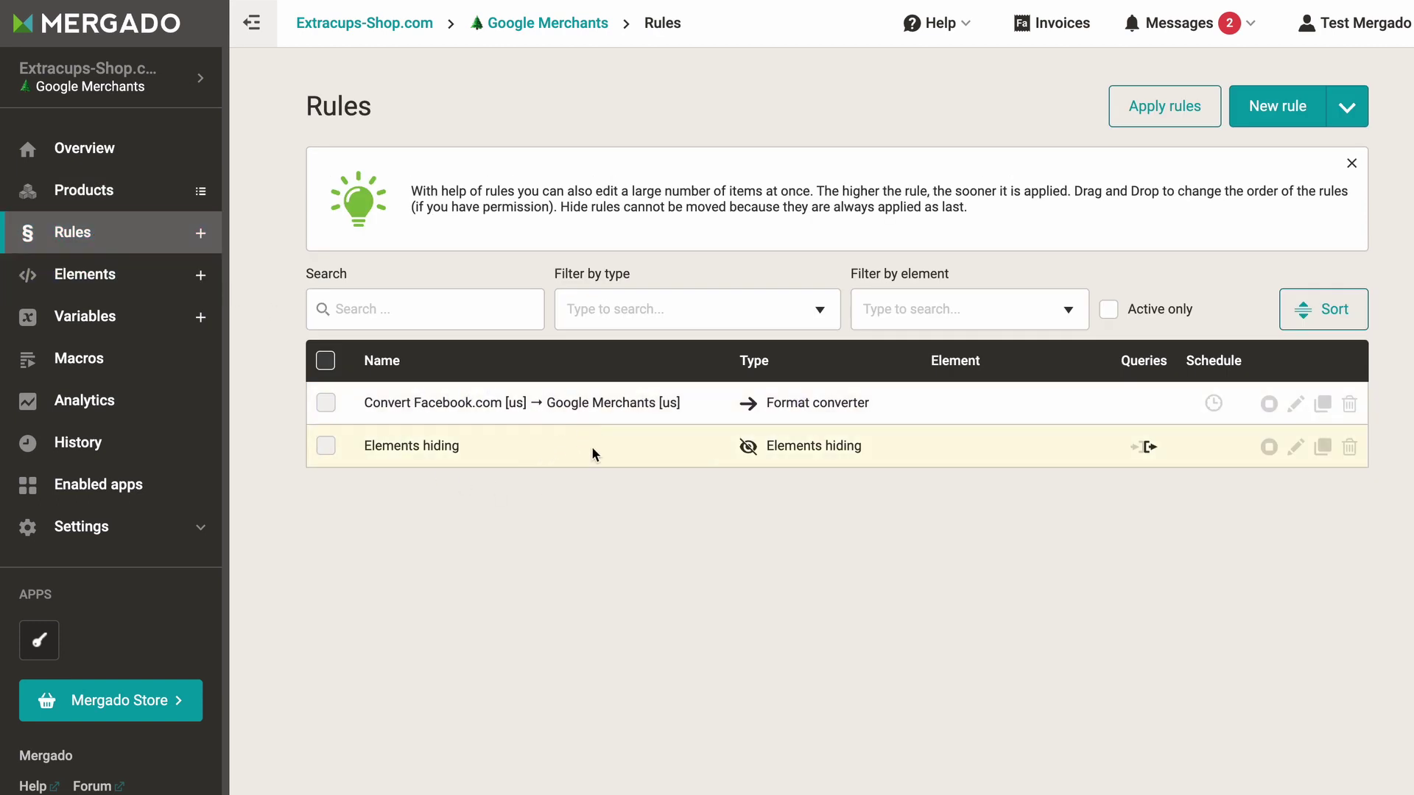
pyautogui.click(1280, 107)
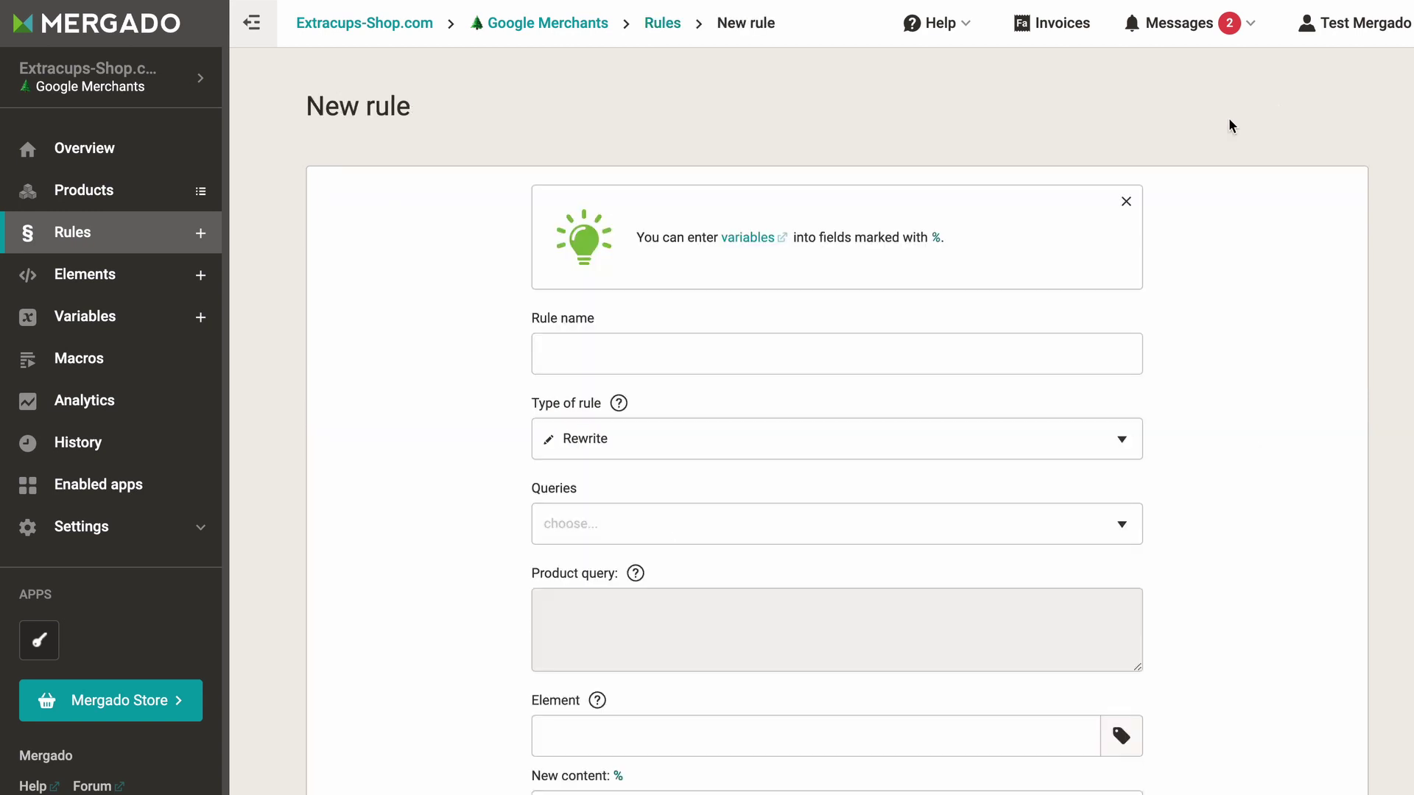
pyautogui.click(597, 365)
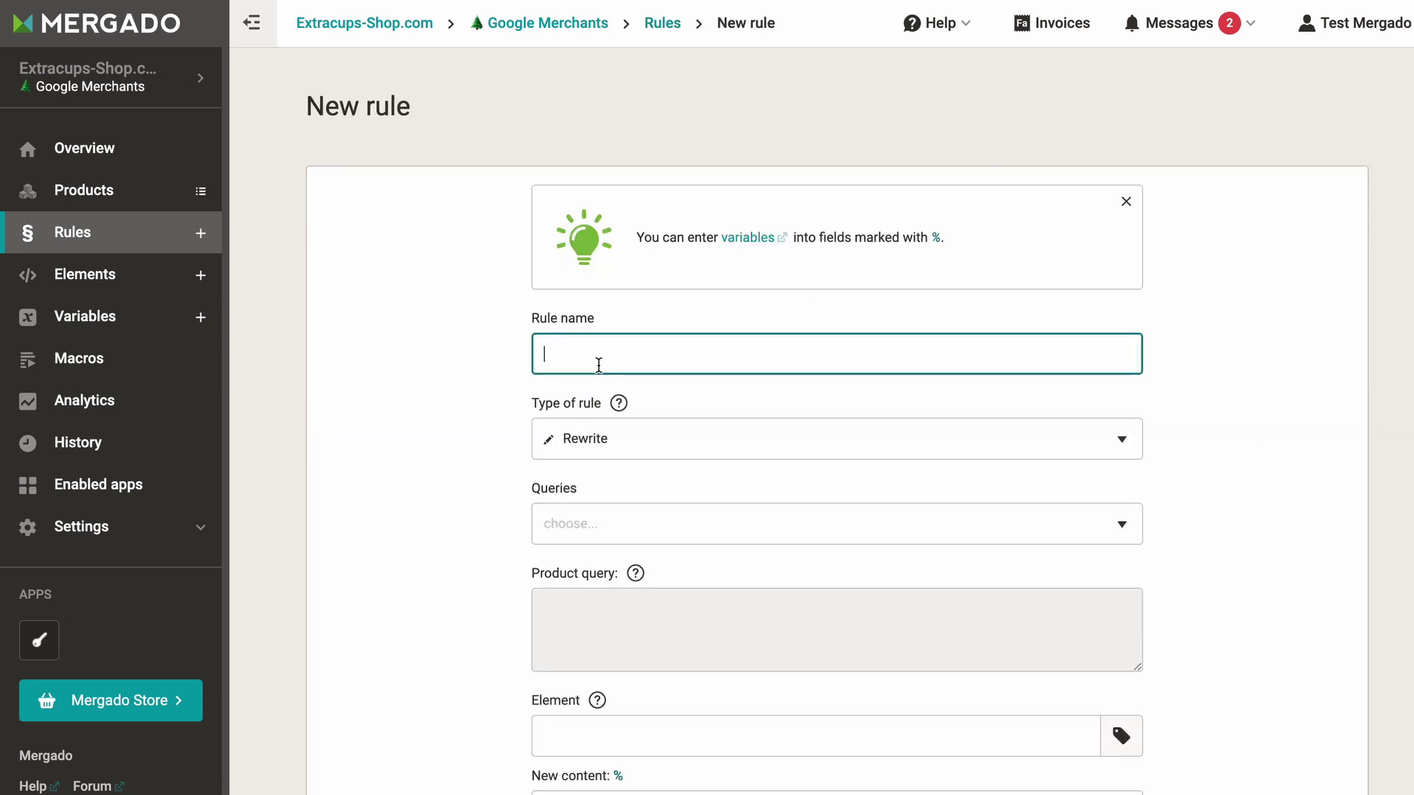
pyautogui.write('Hide products')
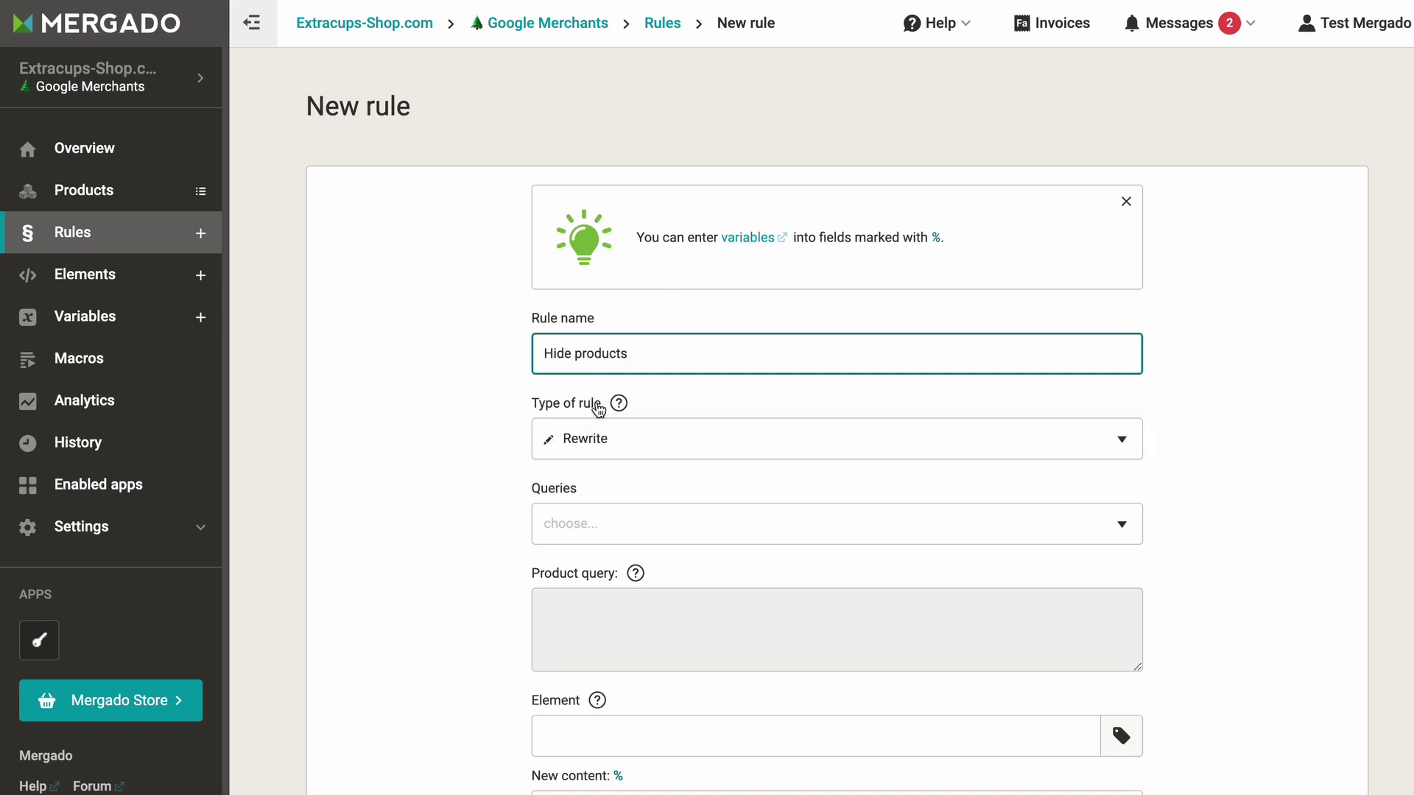
pyautogui.moveTo(621, 407)
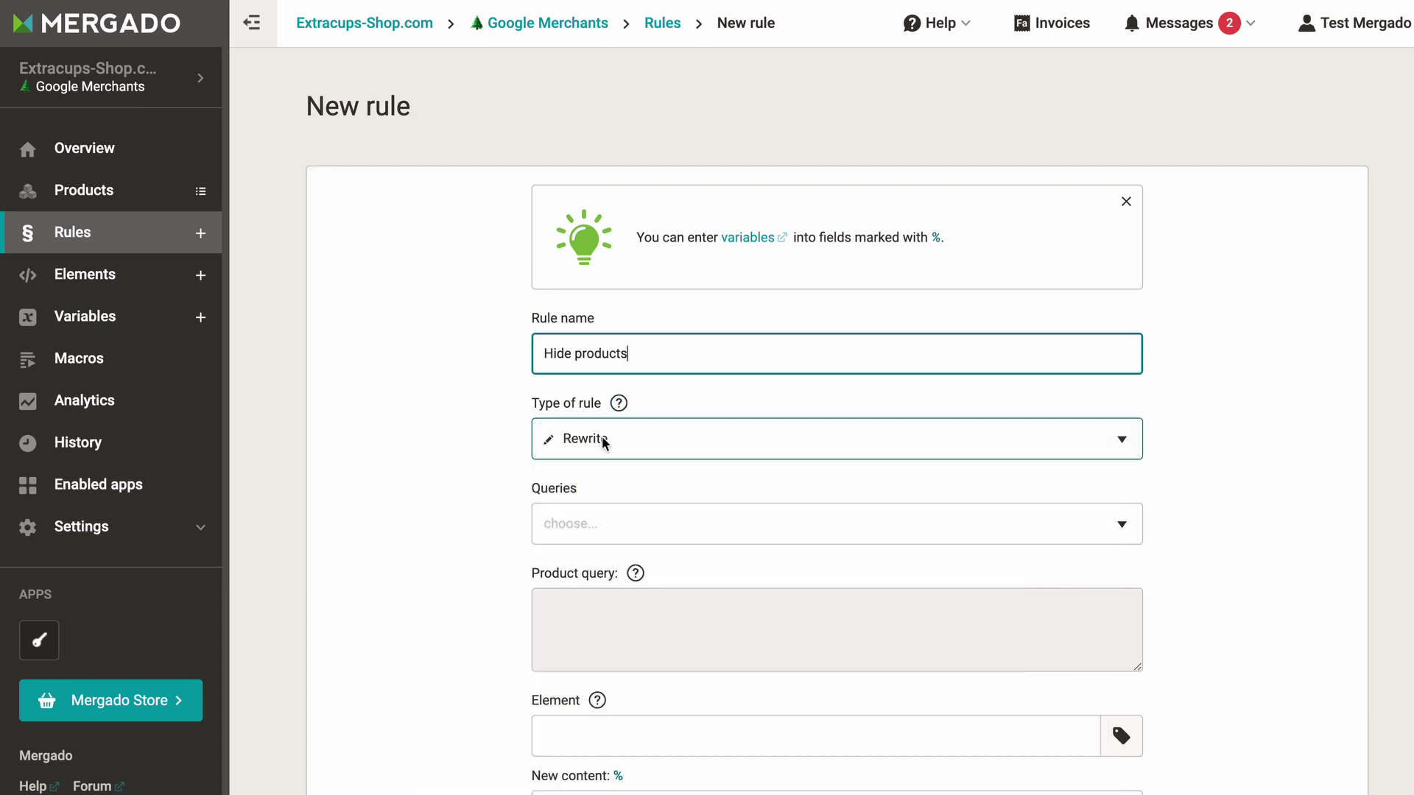
pyautogui.click(593, 439)
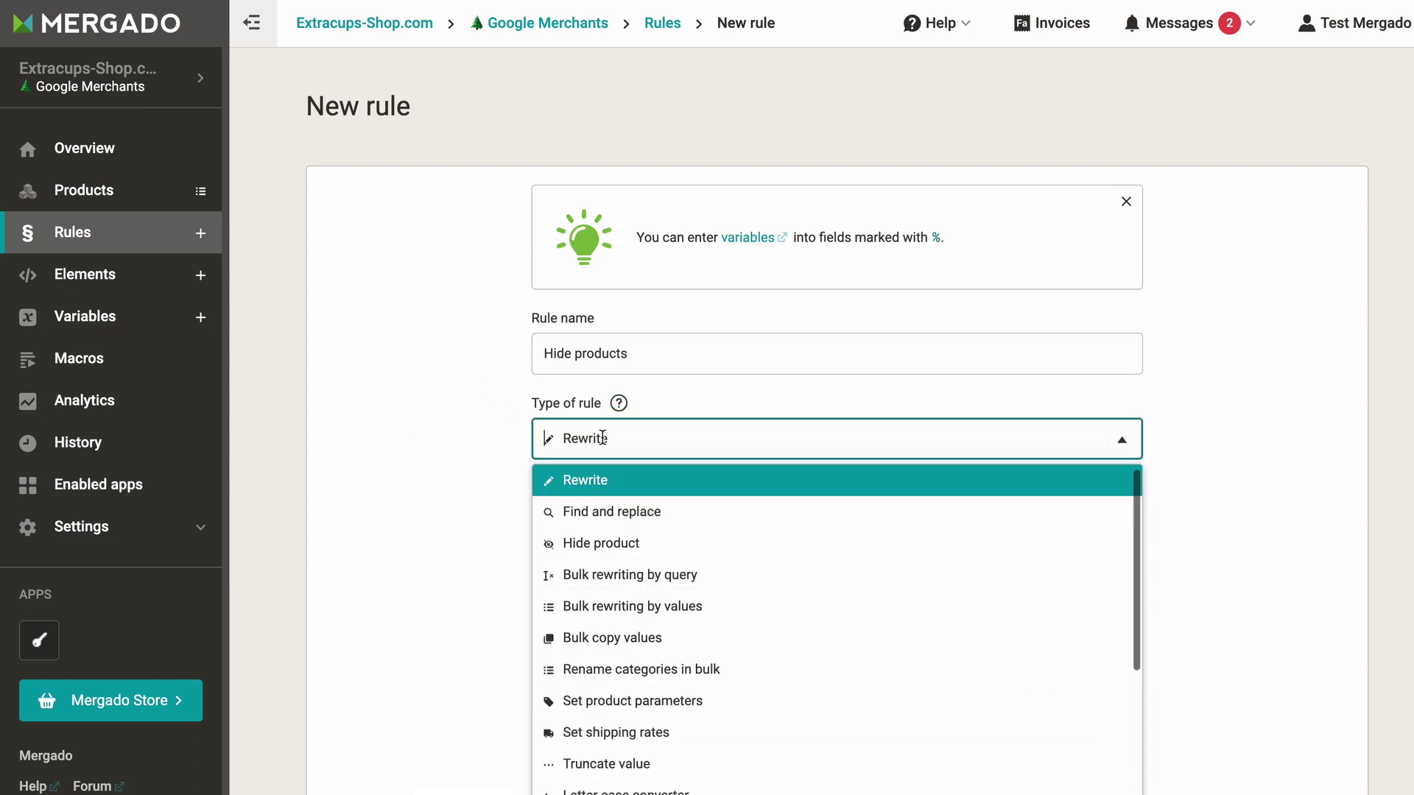
pyautogui.click(619, 545)
# Assign the Out of stock products query to the rule and create it.
pyautogui.scroll(-2, 589, 472)
pyautogui.click(593, 418)
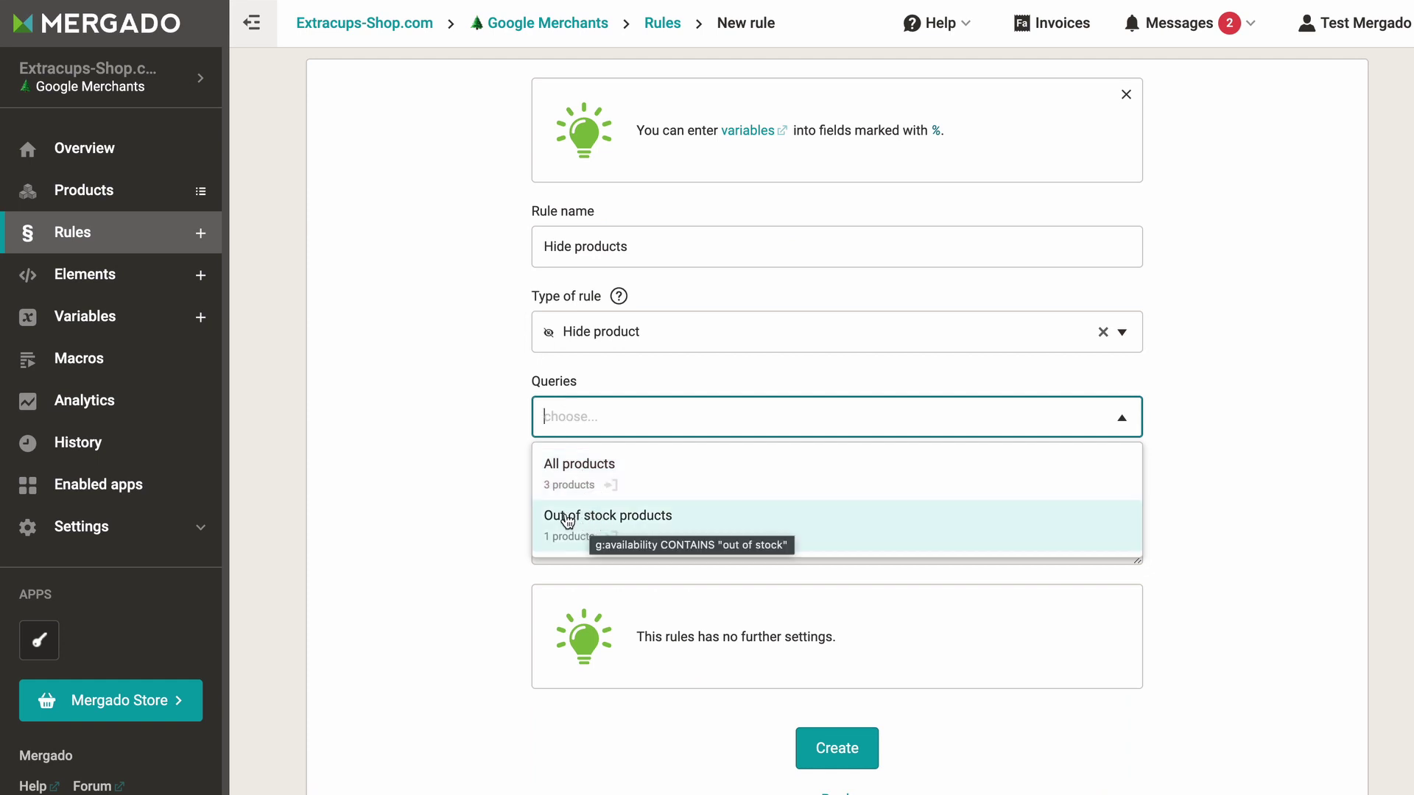
pyautogui.click(569, 521)
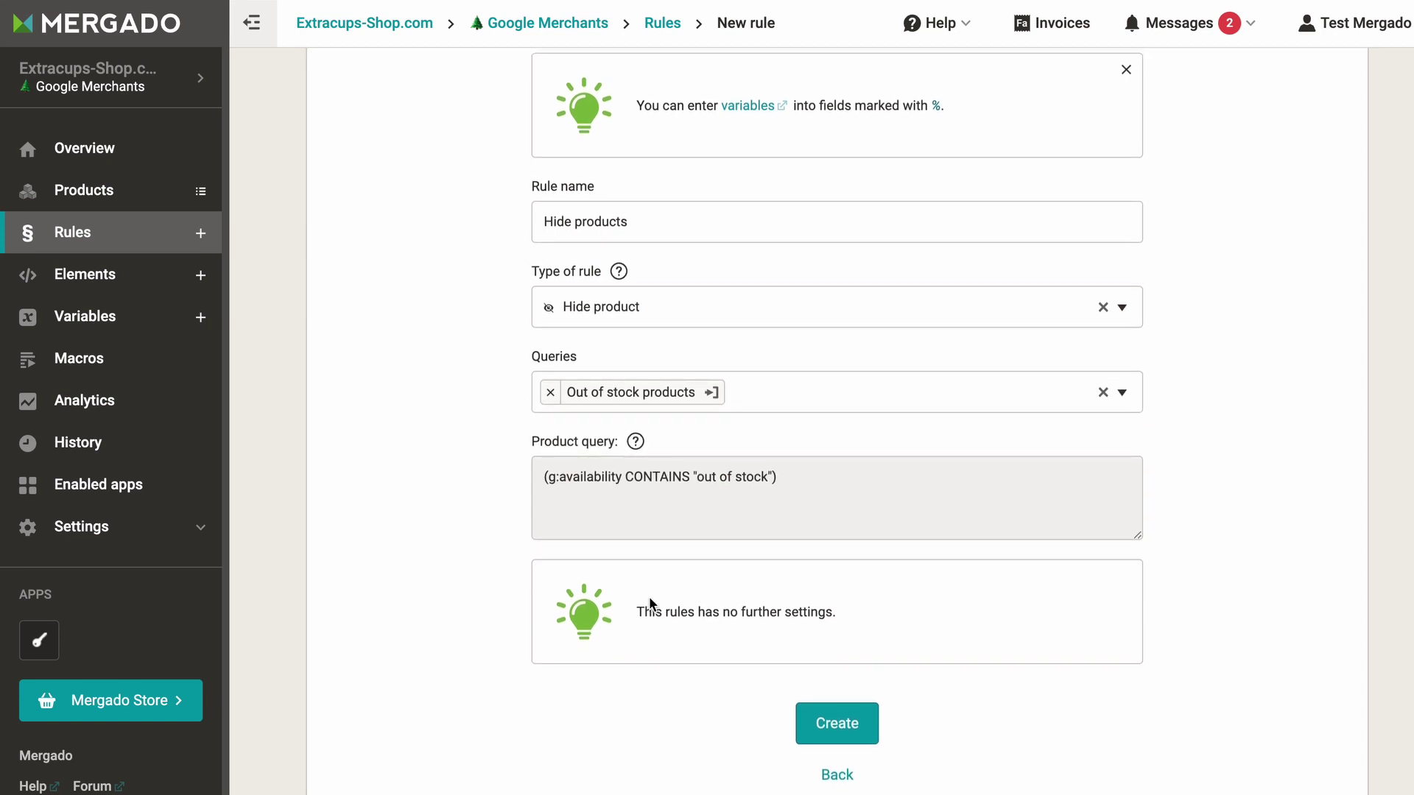
pyautogui.click(838, 722)
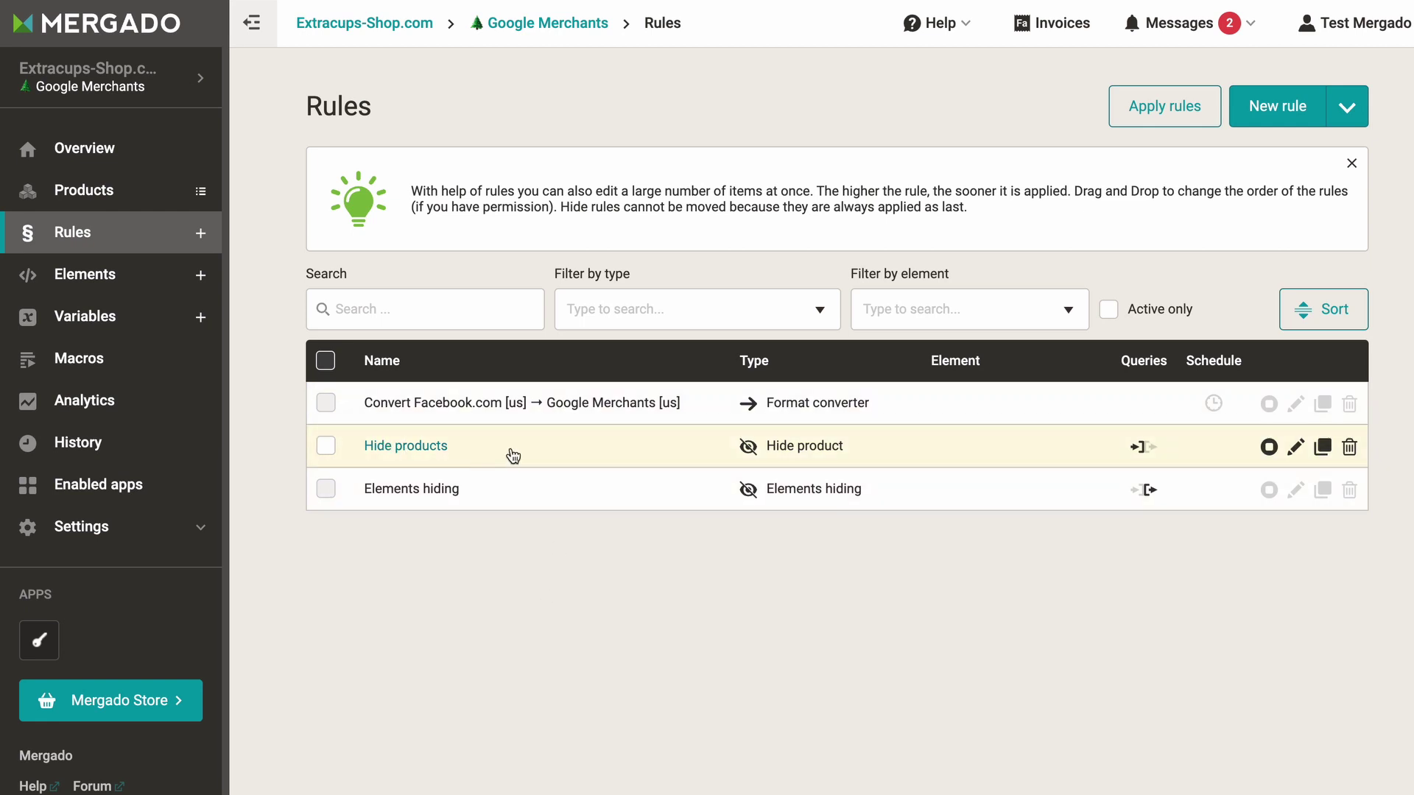
# Apply the rules to the export and inspect the product in the Out of stock products query.
pyautogui.click(1169, 107)
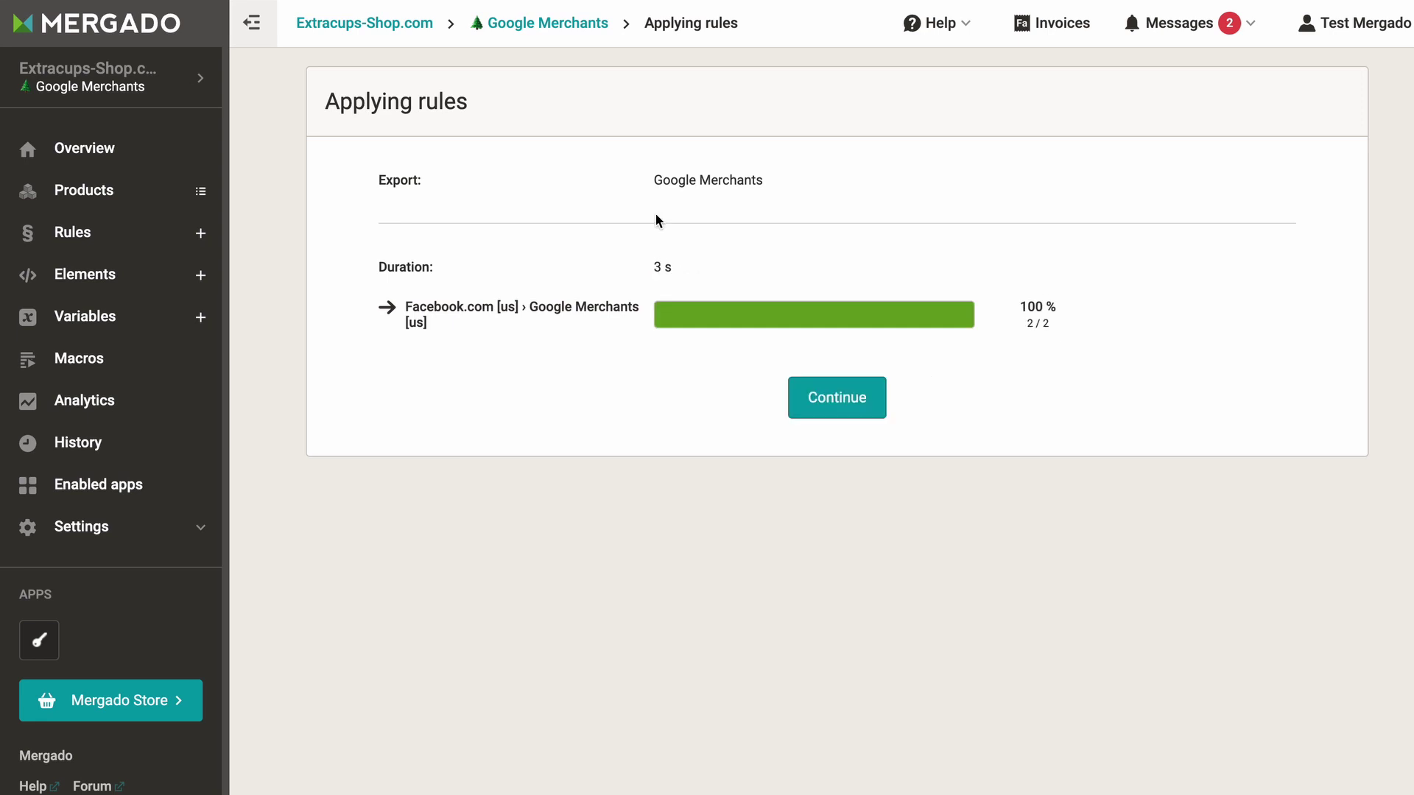
pyautogui.click(85, 191)
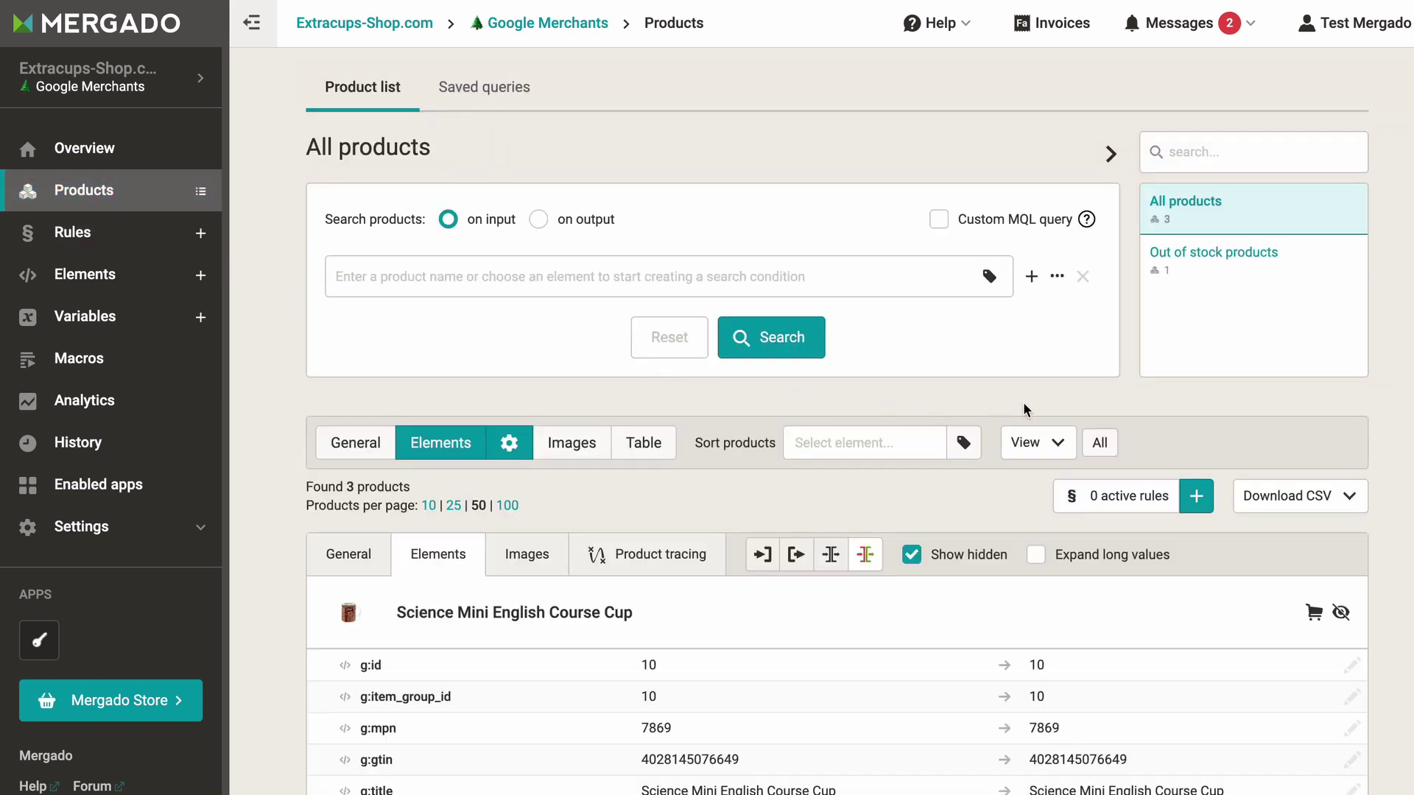
pyautogui.click(1235, 267)
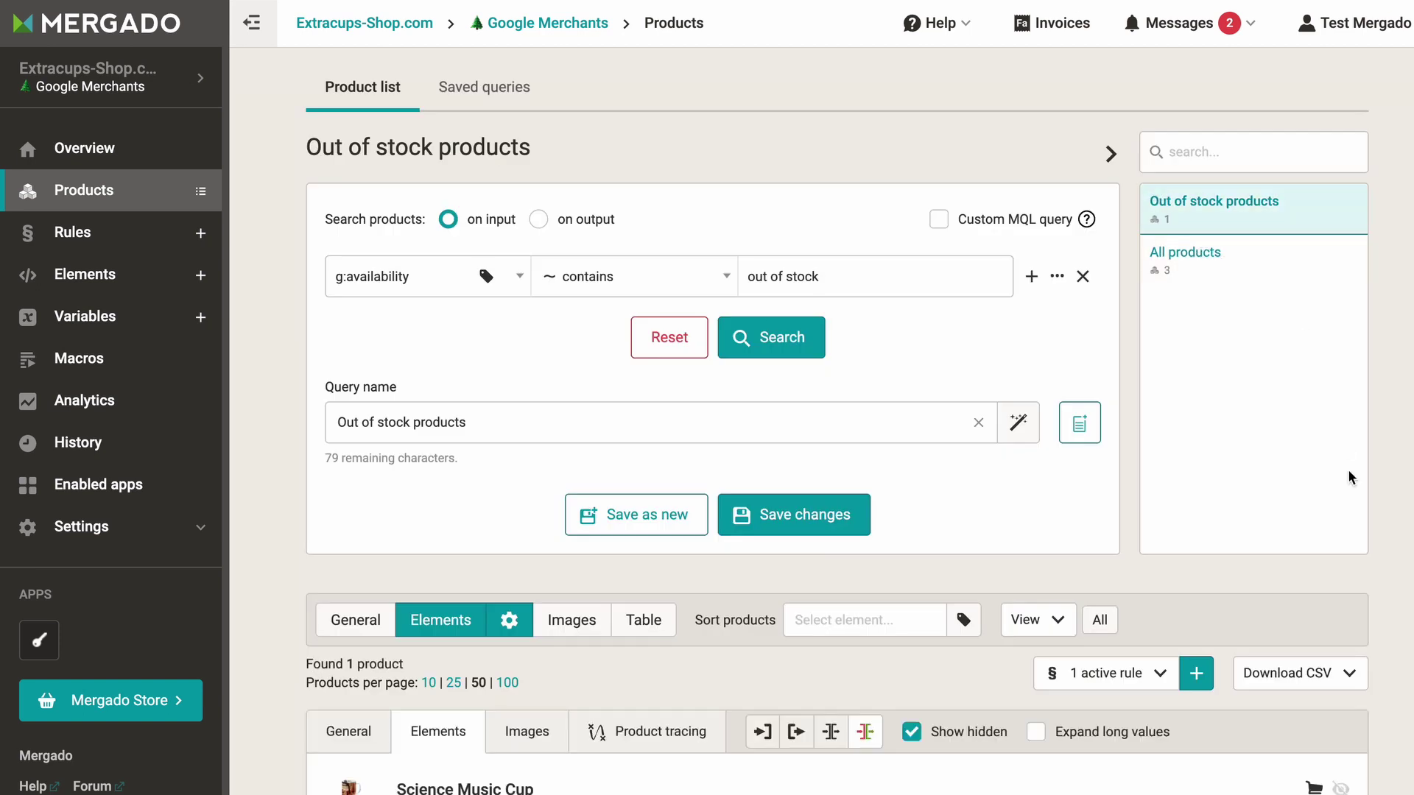
pyautogui.scroll(-3, 1351, 486)
# Re-generate the Google Merchants export and open the last feed audit from its overview.
pyautogui.click(197, 532)
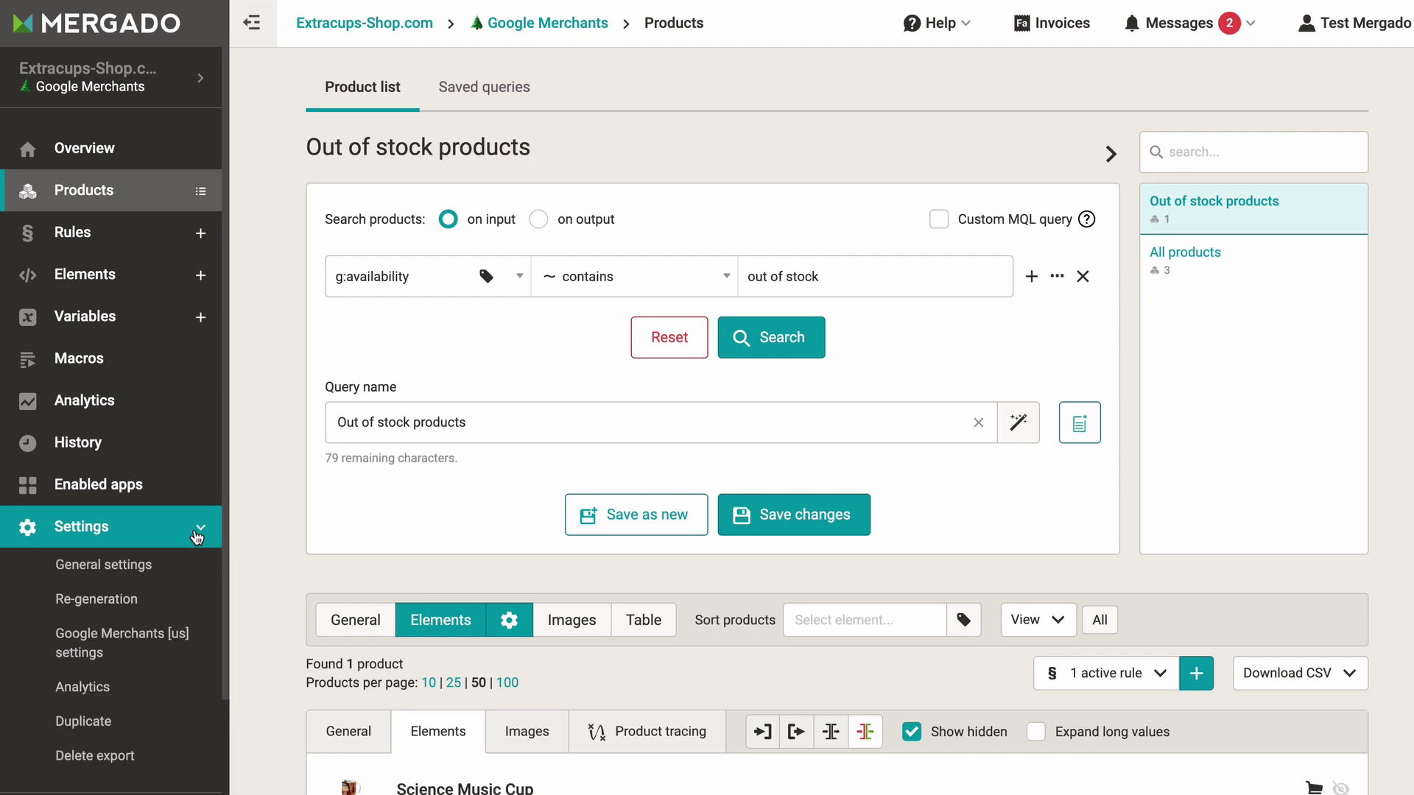
pyautogui.click(99, 601)
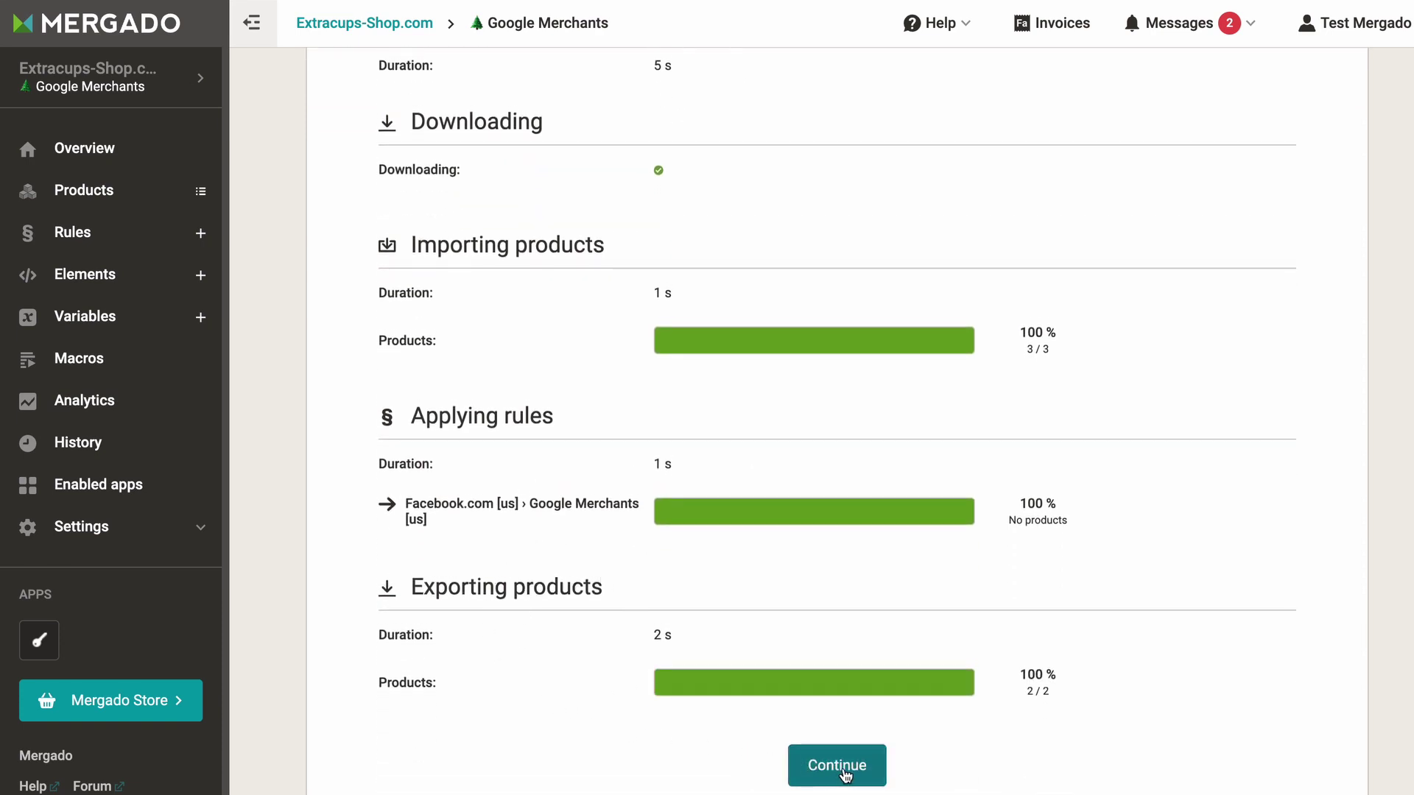
pyautogui.click(142, 163)
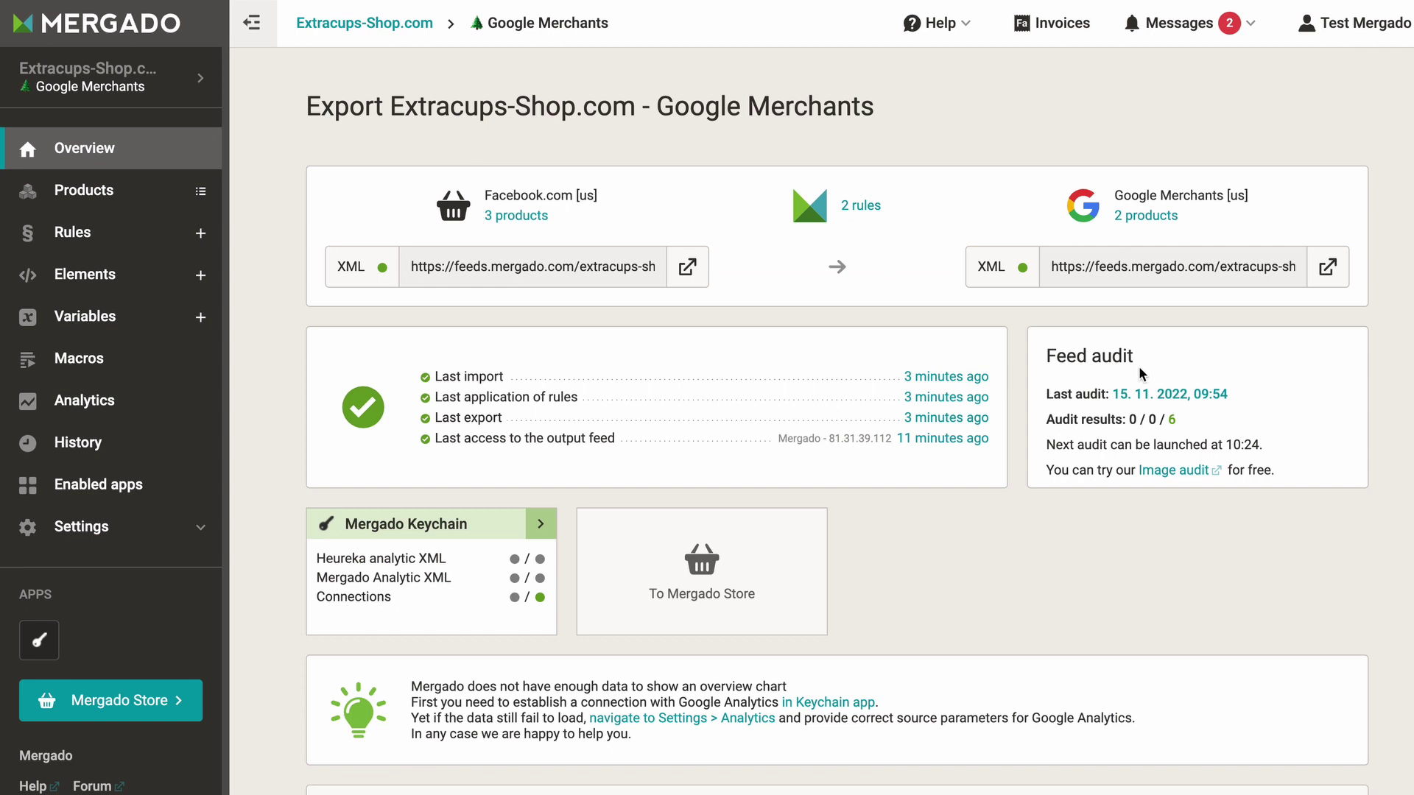
pyautogui.click(1171, 395)
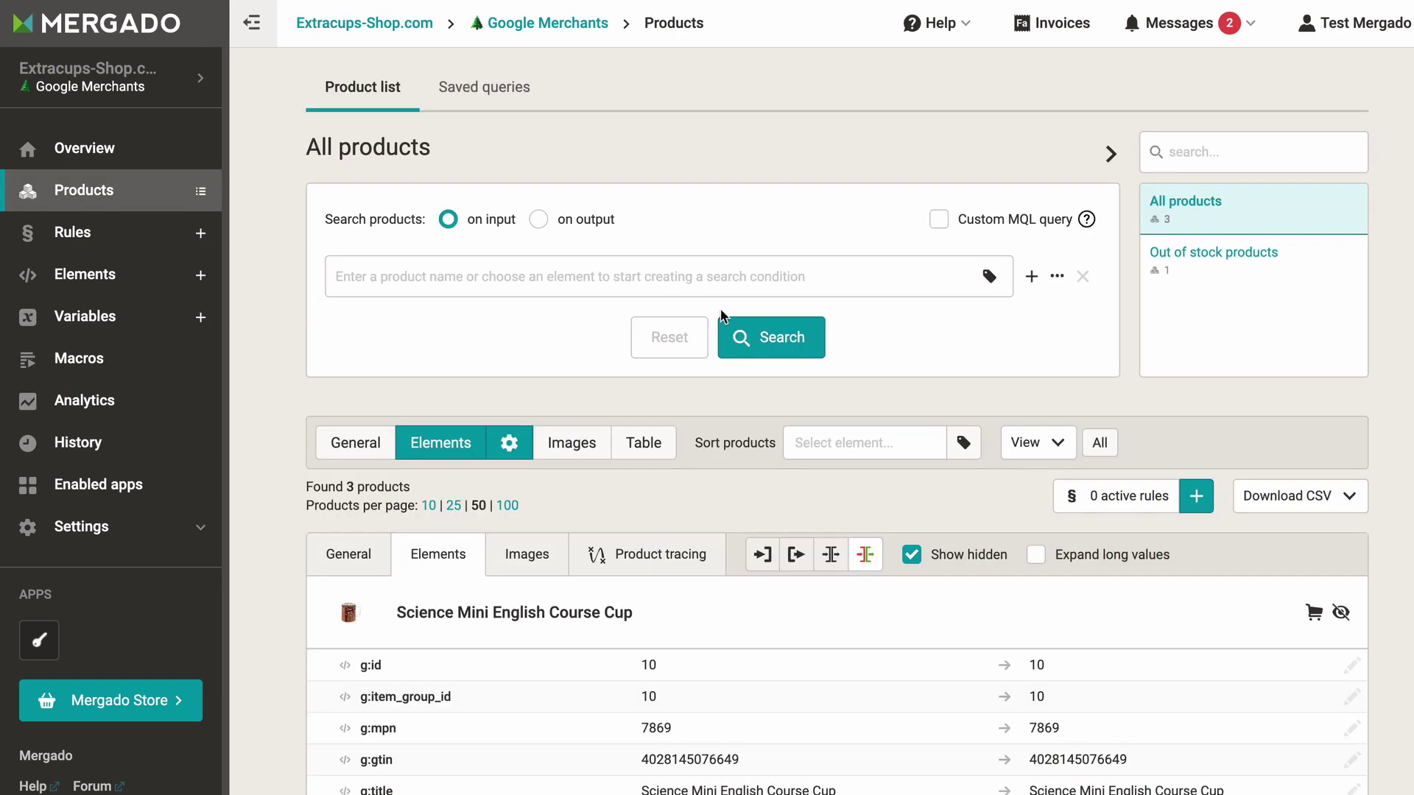
# Review the export's rules, product list and settings options, including re-generation.
pyautogui.click(116, 232)
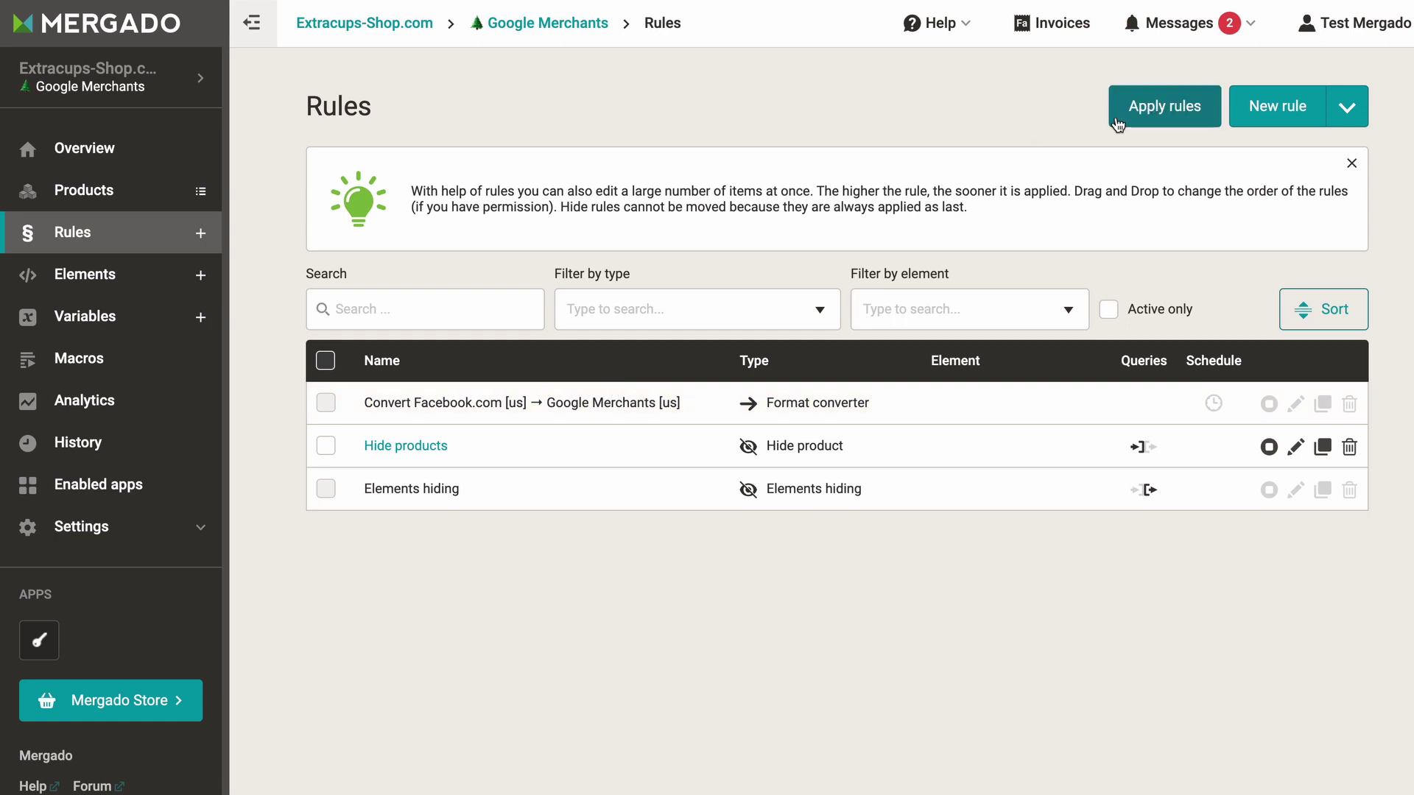
pyautogui.click(119, 192)
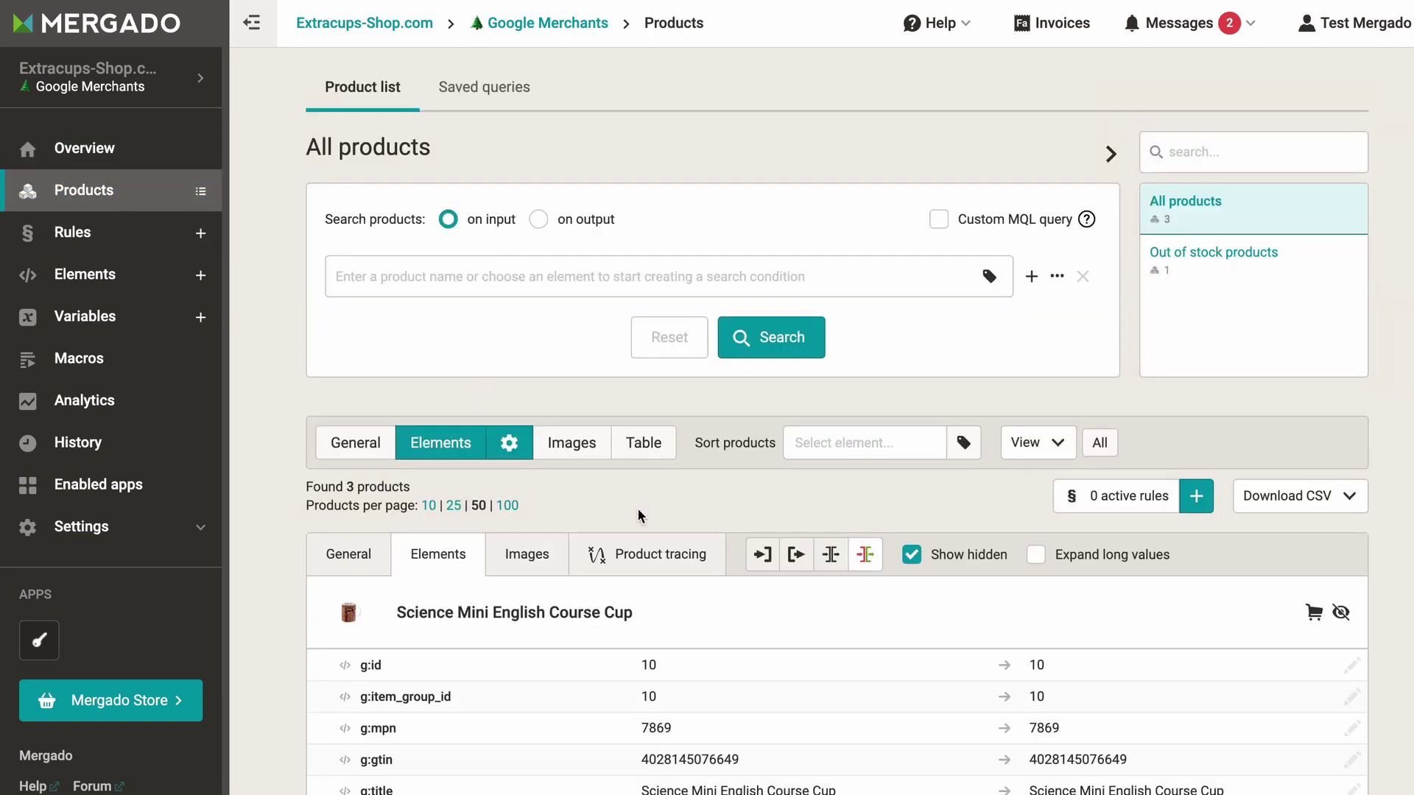
pyautogui.click(134, 526)
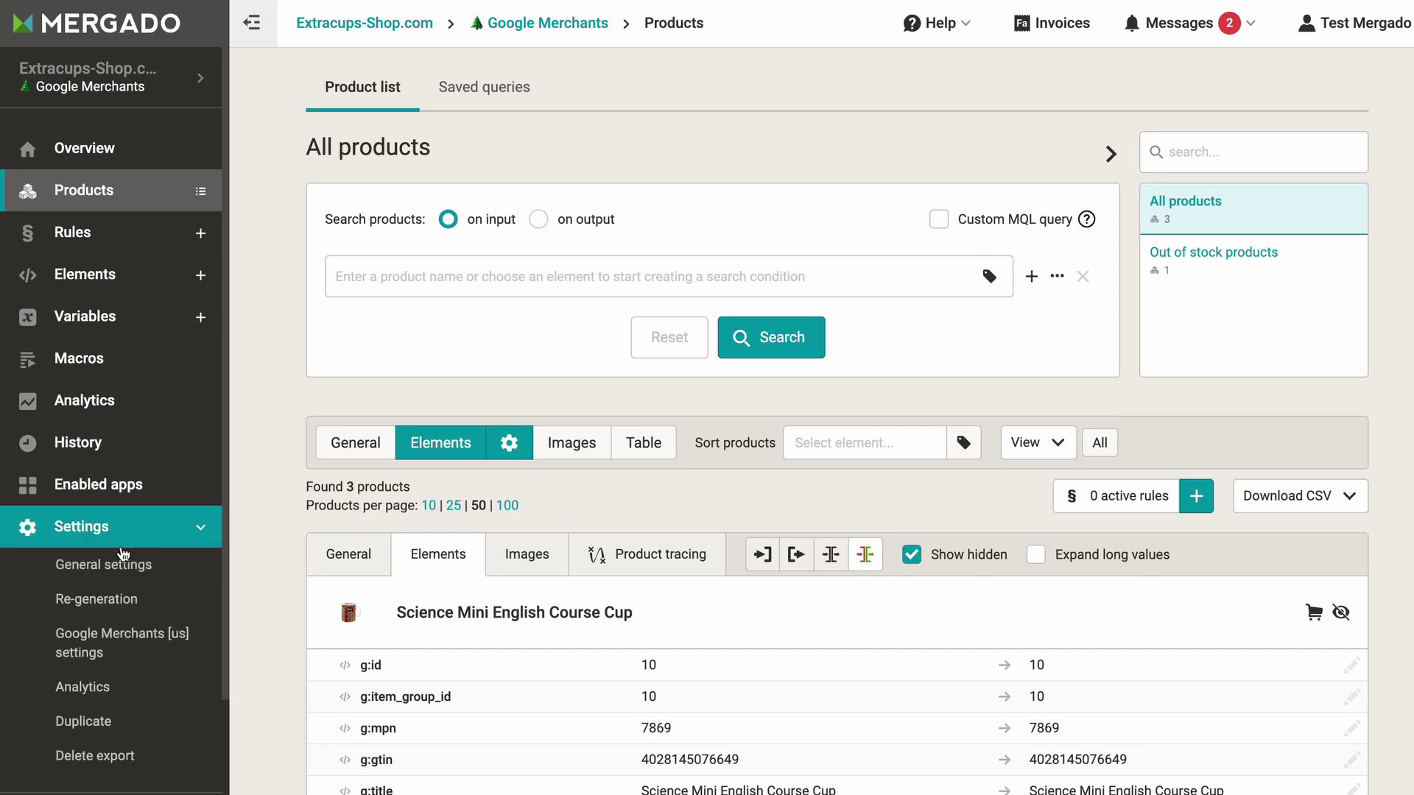
pyautogui.click(94, 601)
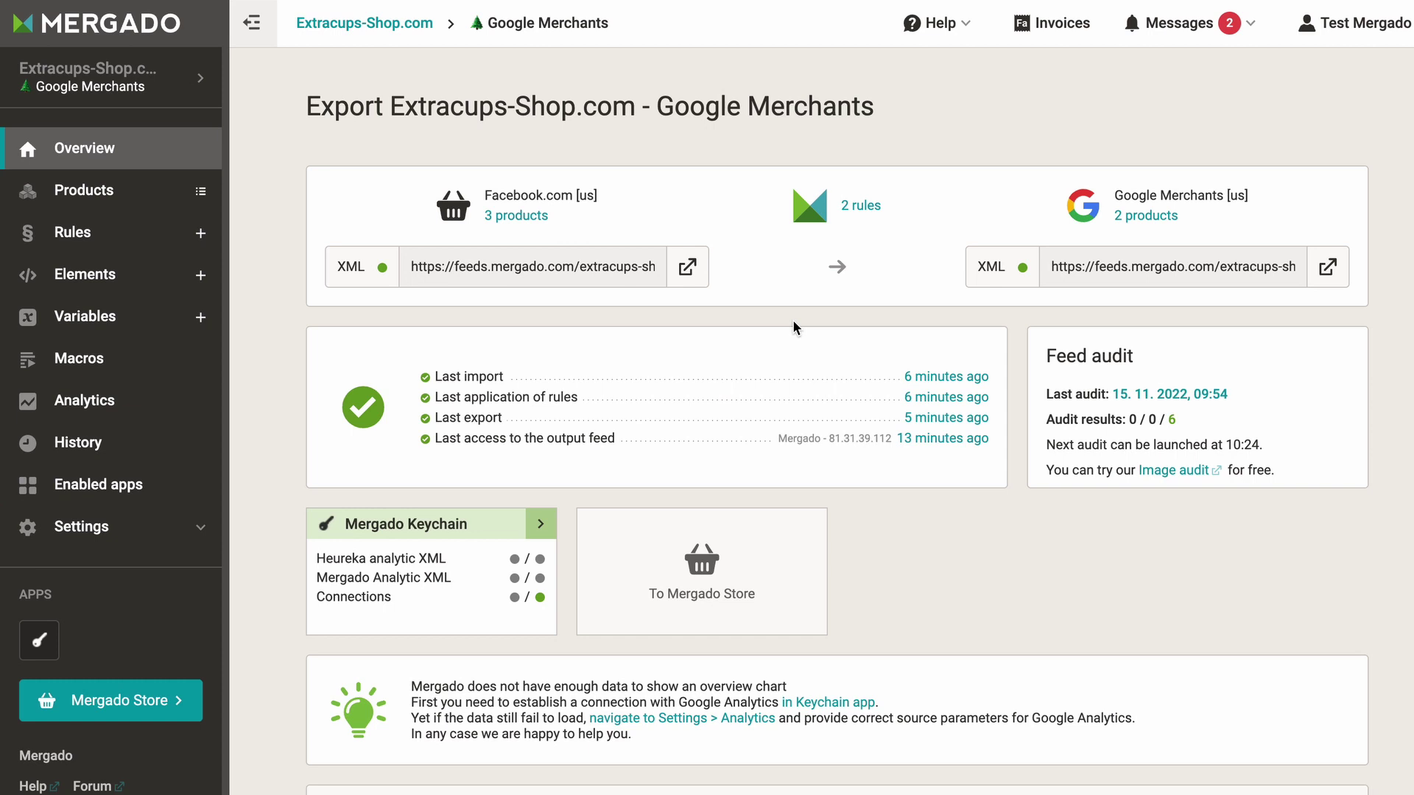
# Copy the Facebook input feed's URL, start a new export from the Extracups-Shop.com export list and enter the URL as its feed address.
pyautogui.click(631, 273)
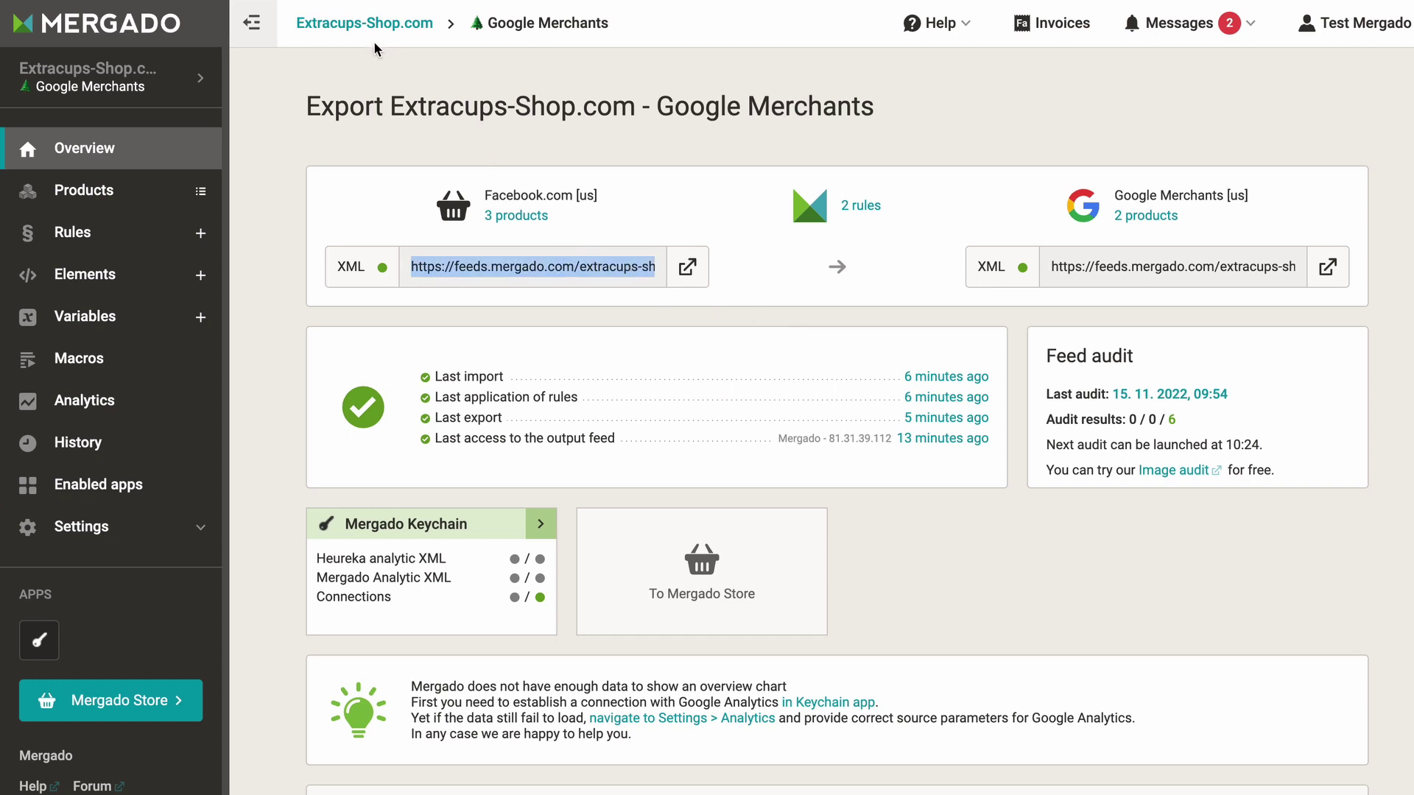
pyautogui.click(354, 28)
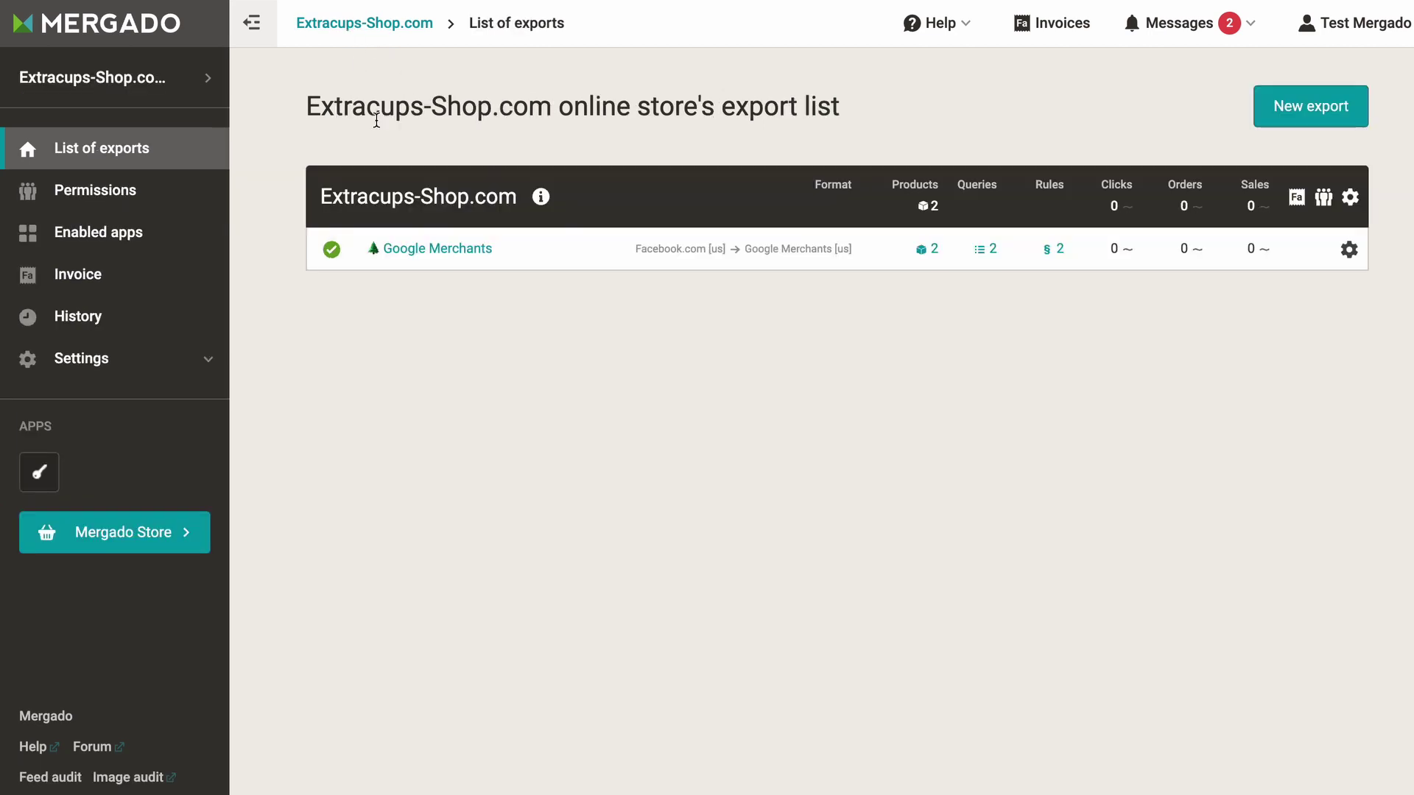
pyautogui.click(1318, 123)
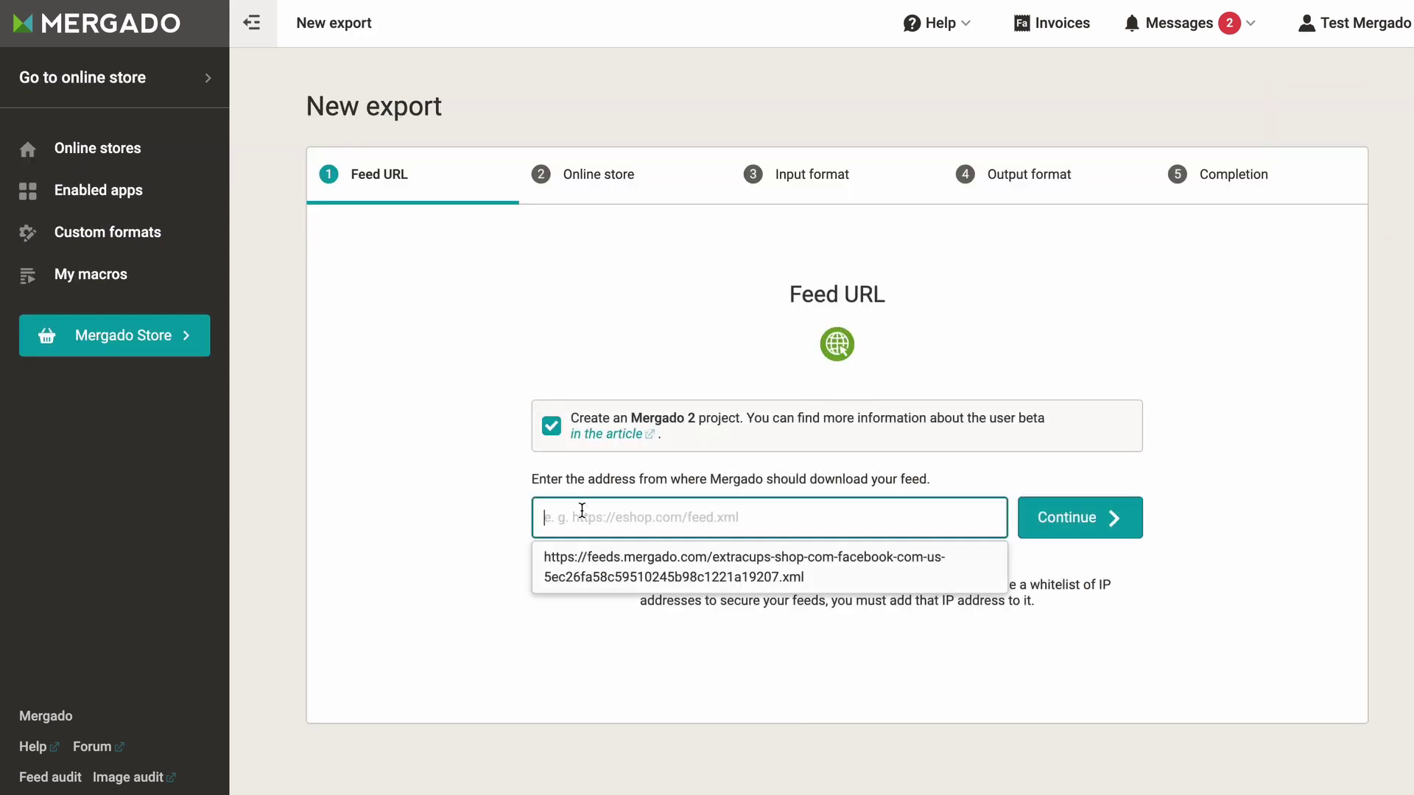
pyautogui.write('https://feeds.mergado.com/extracups-shop-com-facebook-com-us-5ec26fa58c59510245b98c1221a19207.xml')
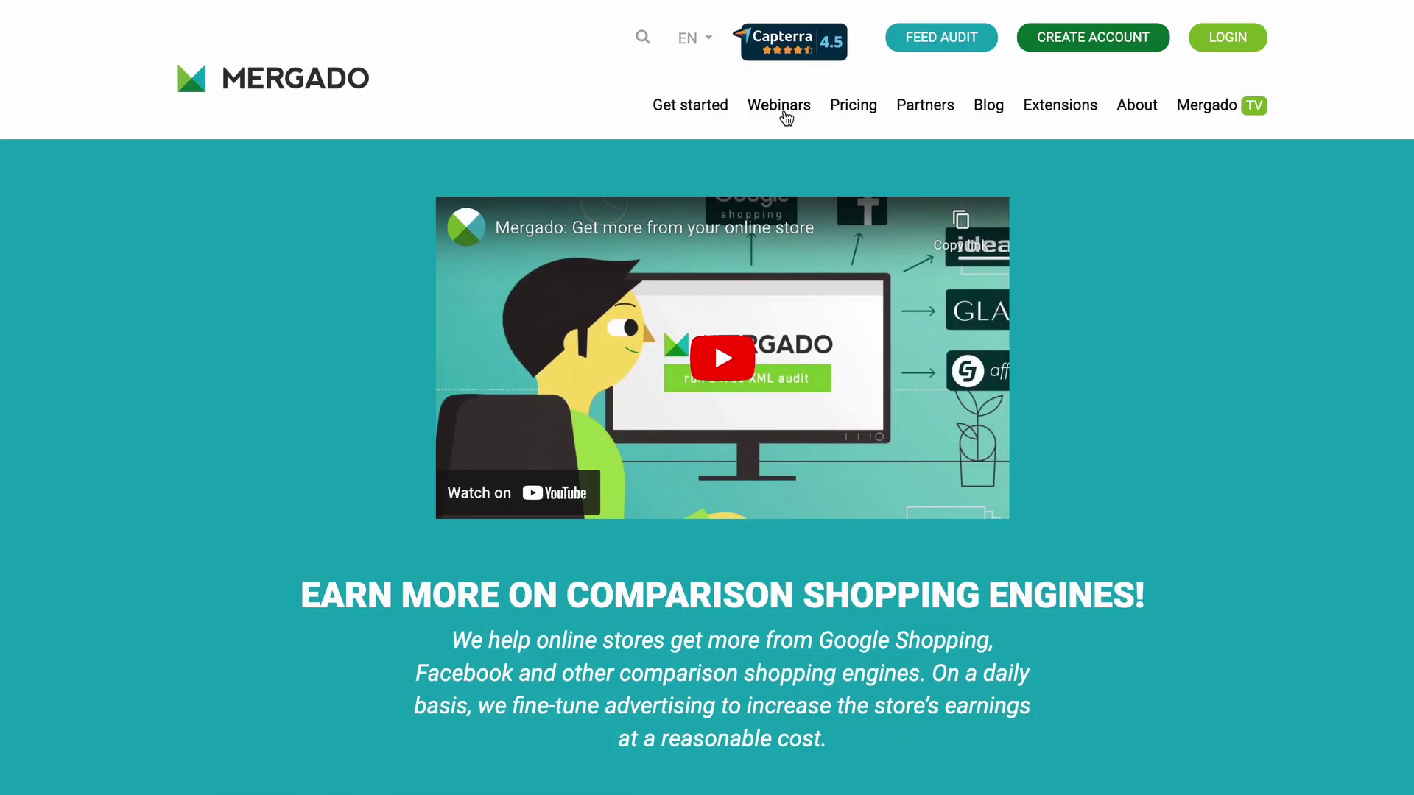
# Switch to the Mergado website and view the available webinars and their dates.
pyautogui.click(786, 117)
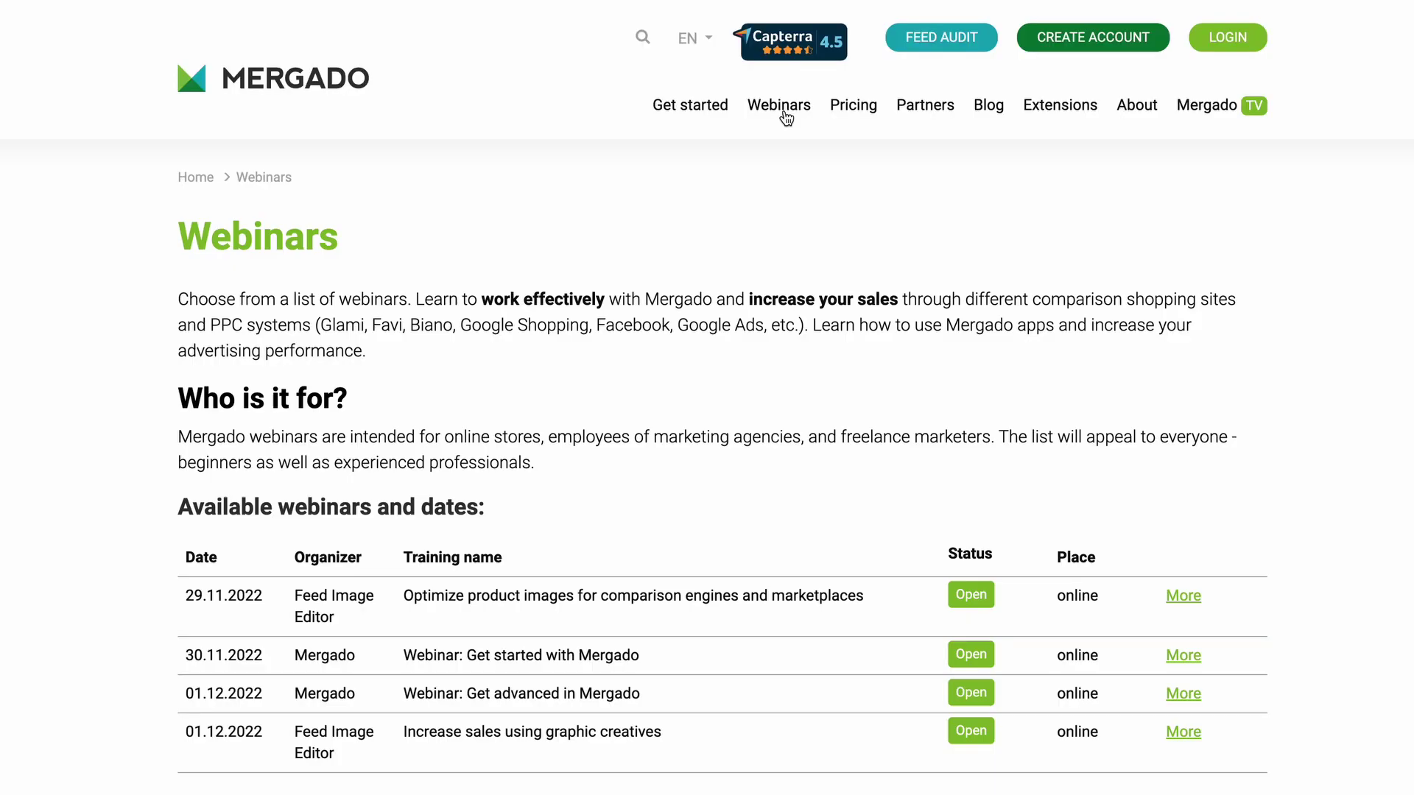